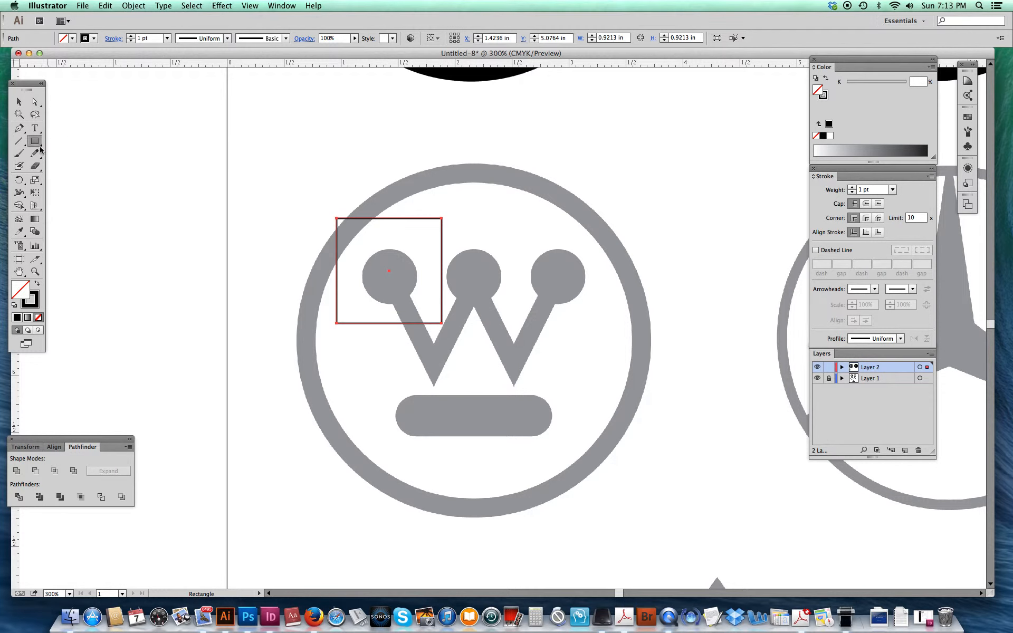
- Rotate the square 45 degrees into a diamond and move it so its lower tip sits over the template's left V
{"action": "left_click", "coordinate": [19, 180]}
{"action": "left_click_drag", "start_coordinate": [471, 246], "coordinate": [431, 248]}
{"action": "left_click", "coordinate": [19, 102]}
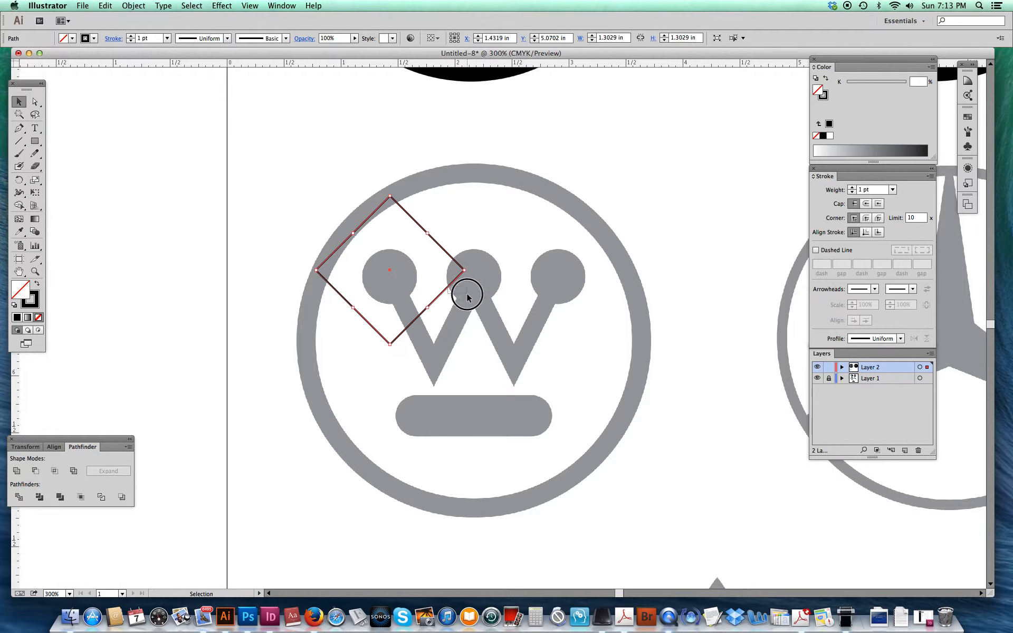
{"action": "left_click_drag", "start_coordinate": [455, 284], "coordinate": [496, 299]}
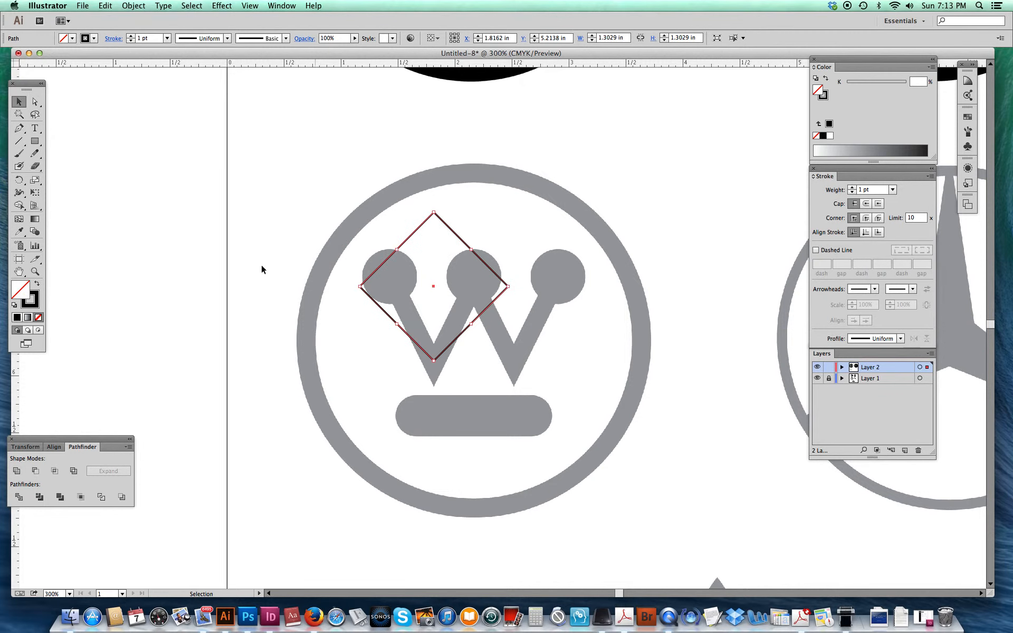
- Scale the diamond from its bottom point to about 1.2 in wide by 2.38 in tall, matching the V's slope
{"action": "left_click", "coordinate": [35, 180]}
{"action": "left_click", "coordinate": [435, 360]}
{"action": "left_click_drag", "start_coordinate": [534, 318], "coordinate": [539, 247]}
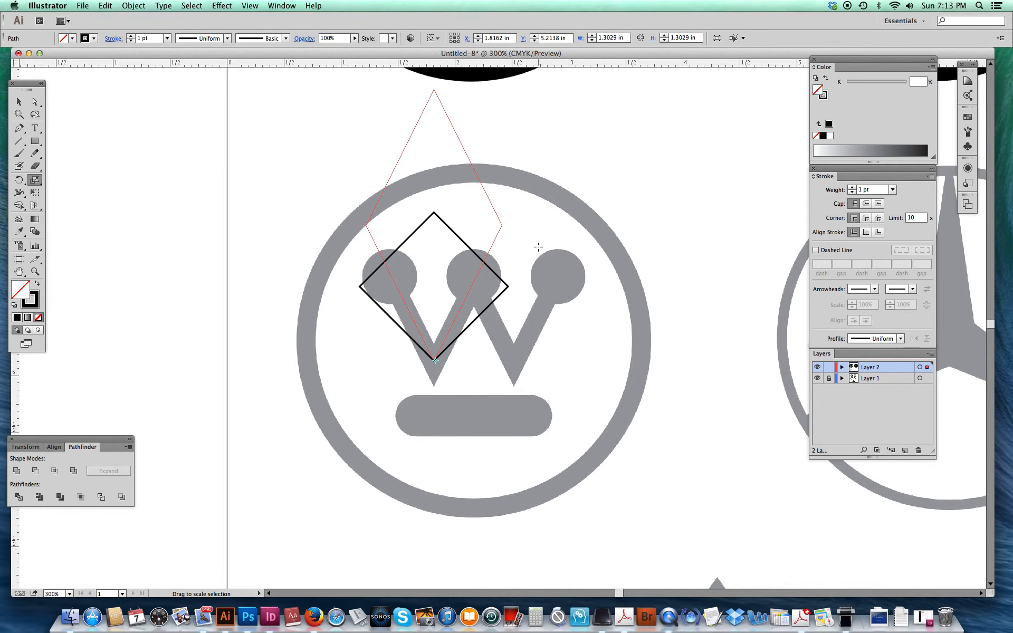
- Set the diamond's stroke weight to 12 pt and shift it slightly so its lower tip covers the template's V
{"action": "left_click", "coordinate": [852, 188]}
{"action": "left_click", "coordinate": [853, 188]}
{"action": "left_click", "coordinate": [853, 187]}
{"action": "left_click", "coordinate": [853, 188]}
{"action": "left_click", "coordinate": [853, 189]}
{"action": "left_click", "coordinate": [853, 188]}
{"action": "left_click", "coordinate": [852, 188]}
{"action": "left_click", "coordinate": [853, 188]}
{"action": "left_click", "coordinate": [852, 188]}
{"action": "left_click", "coordinate": [853, 188]}
{"action": "left_click", "coordinate": [853, 189]}
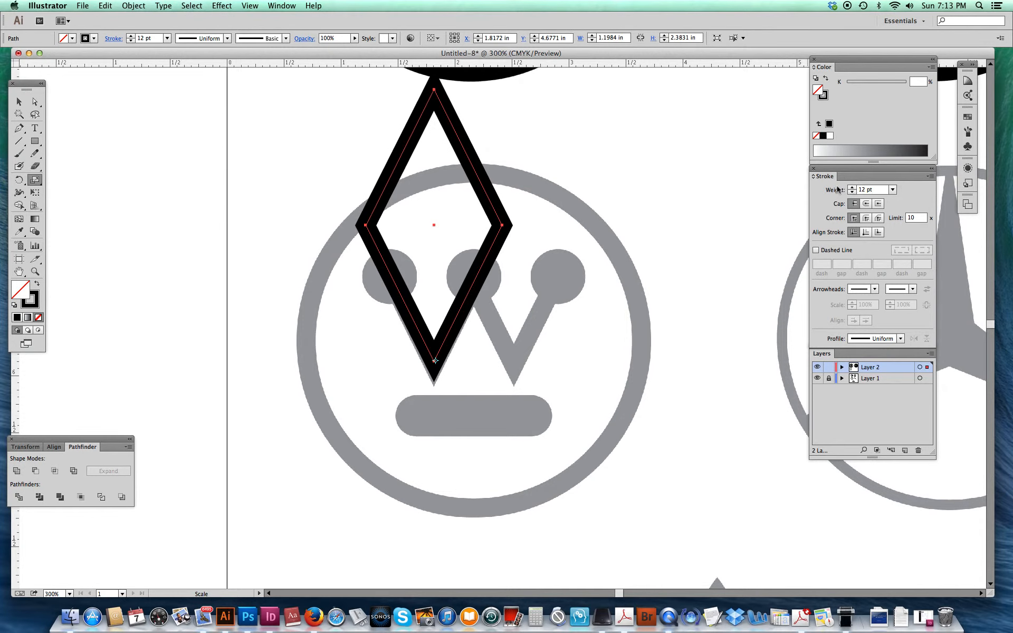
{"action": "left_click", "coordinate": [19, 102]}
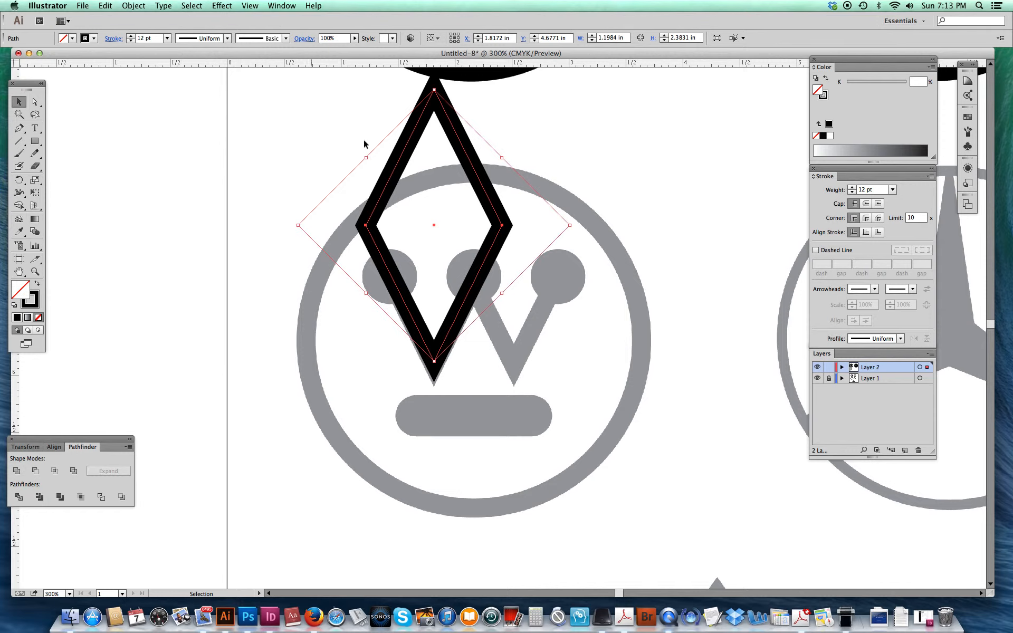
{"action": "left_click_drag", "start_coordinate": [482, 184], "coordinate": [482, 186]}
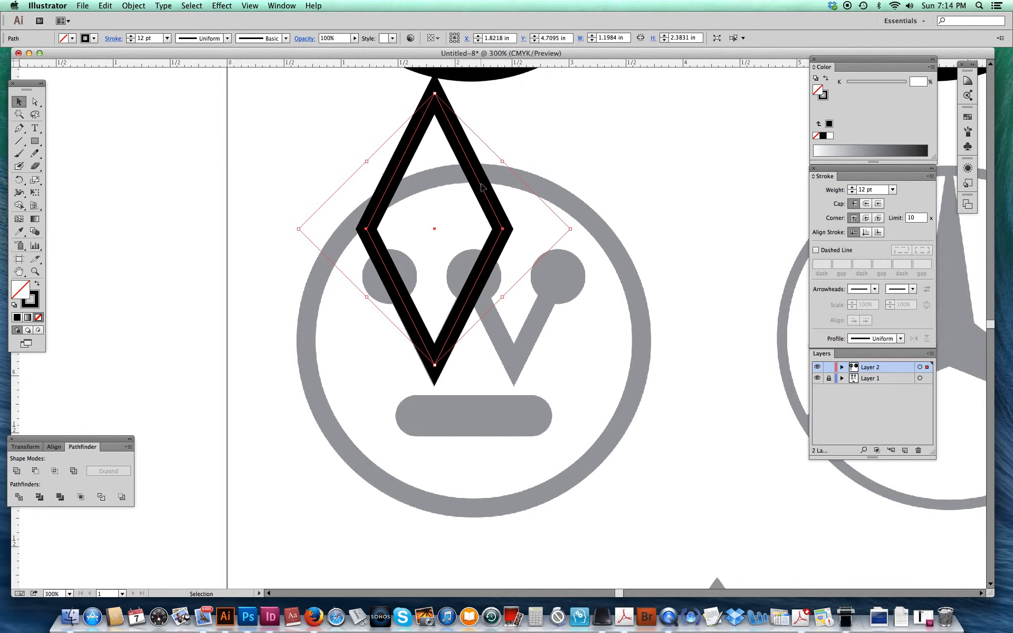
- Delete the diamond's top anchor point and scale the remaining V down to about 0.79 in wide and high
{"action": "left_click", "coordinate": [35, 101]}
{"action": "left_click", "coordinate": [339, 119]}
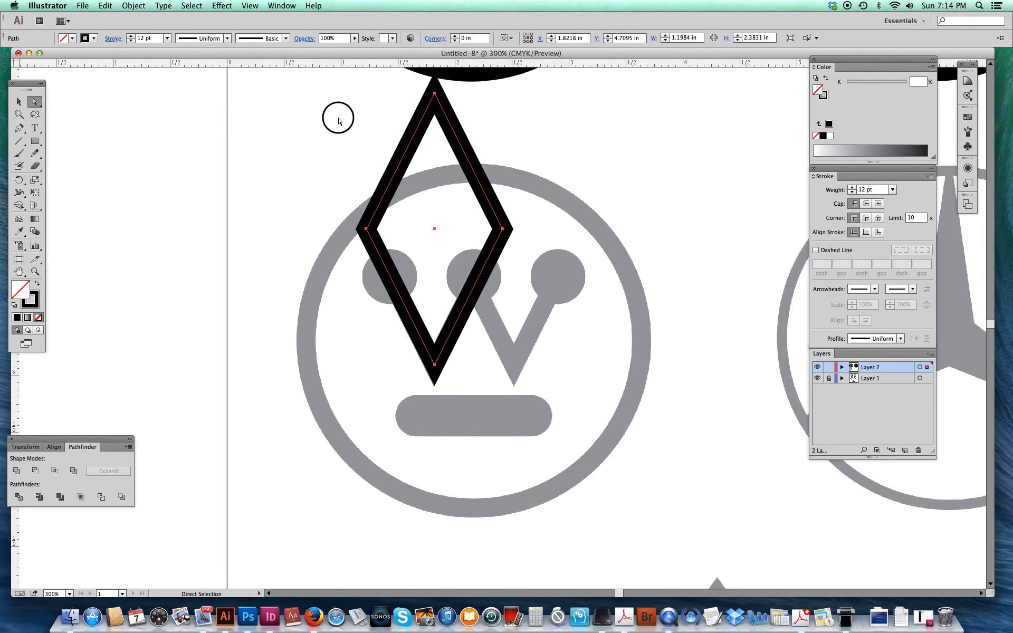
{"action": "left_click", "coordinate": [436, 95]}
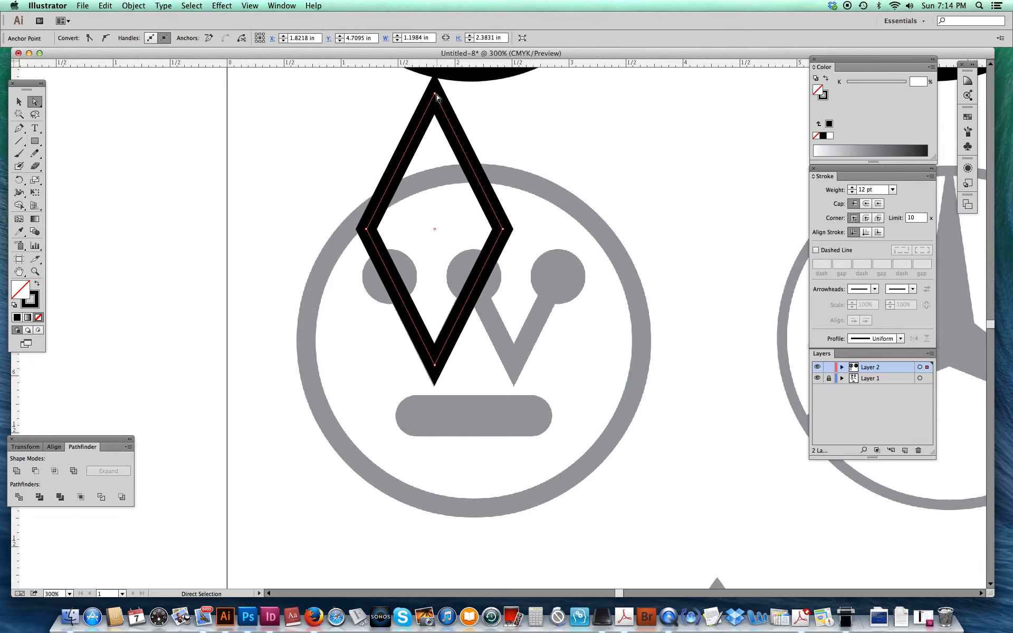
{"action": "key", "text": "Delete"}
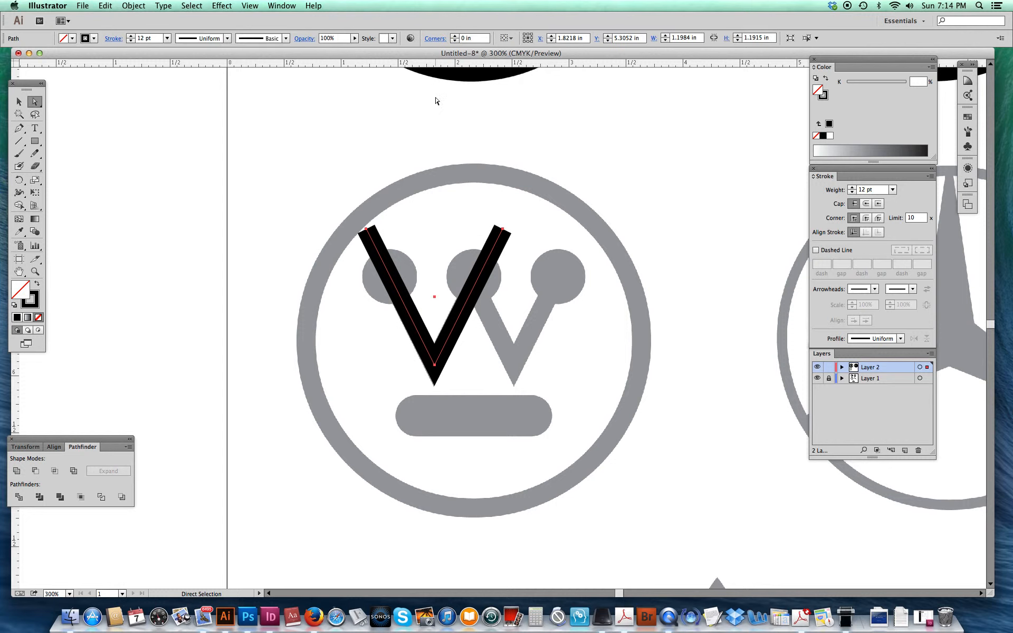
{"action": "left_click", "coordinate": [33, 178]}
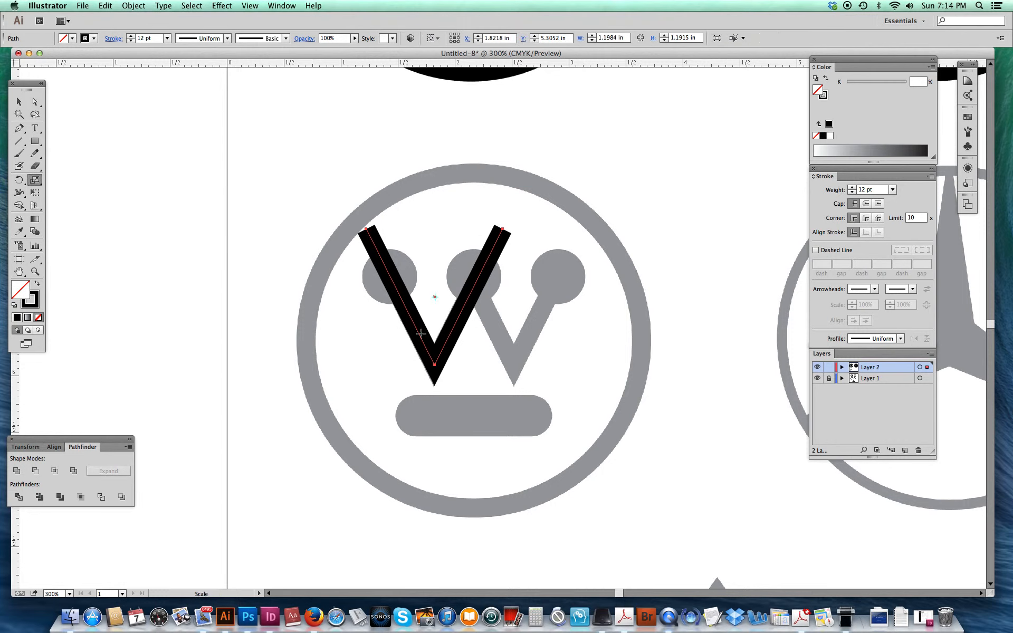
{"action": "left_click_drag", "start_coordinate": [561, 217], "coordinate": [529, 246]}
- Duplicate the V horizontally over the template's right V to form the W, and group both Vs
{"action": "left_click", "coordinate": [19, 101]}
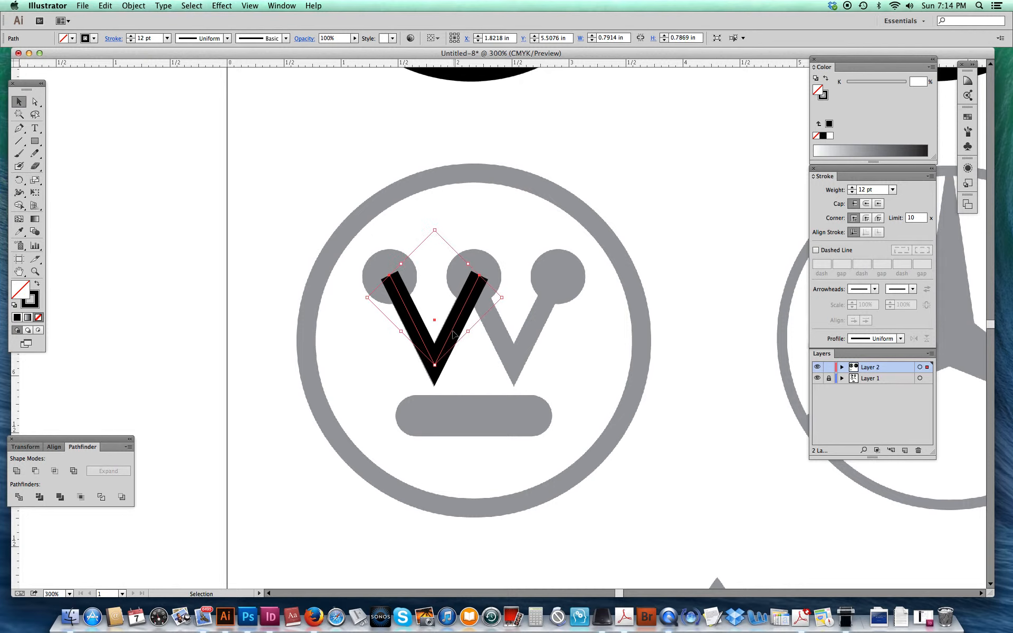
{"action": "left_click_drag", "start_coordinate": [453, 334], "coordinate": [529, 333]}
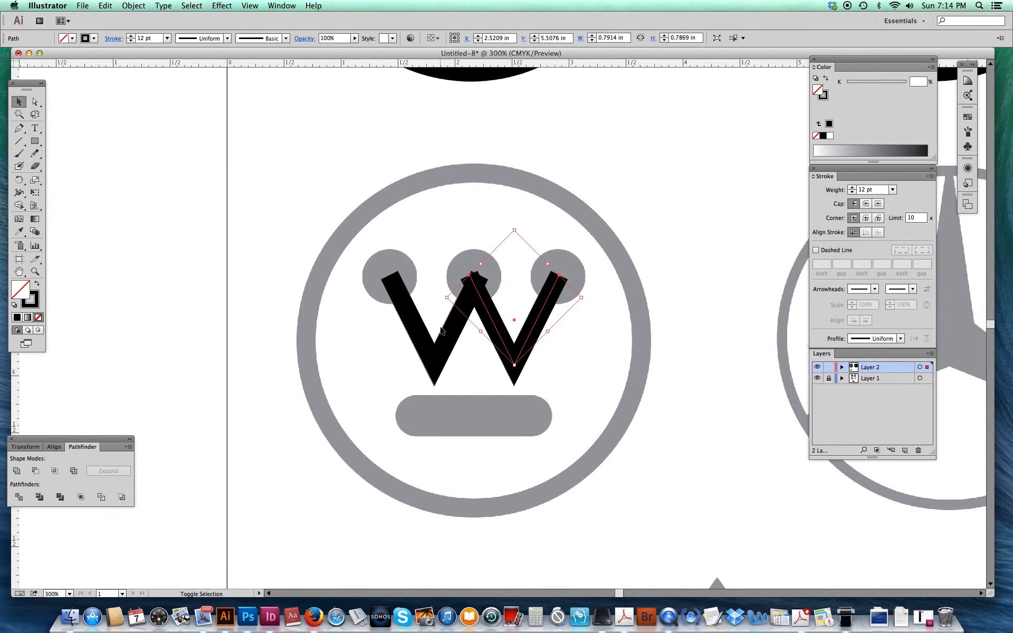
{"action": "left_click", "coordinate": [466, 333], "text": "shift"}
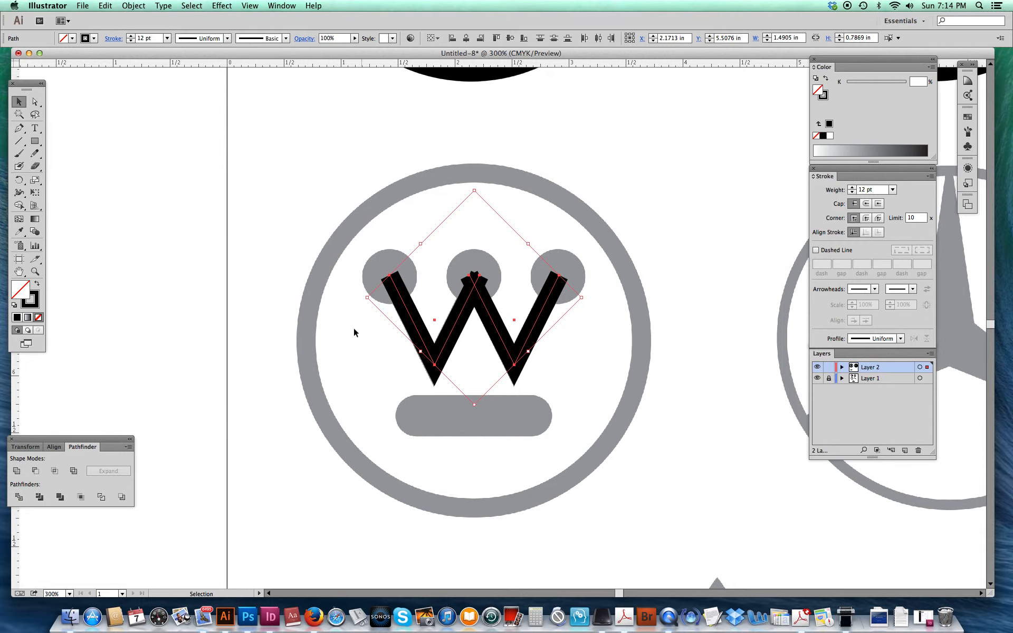
{"action": "left_click", "coordinate": [134, 6]}
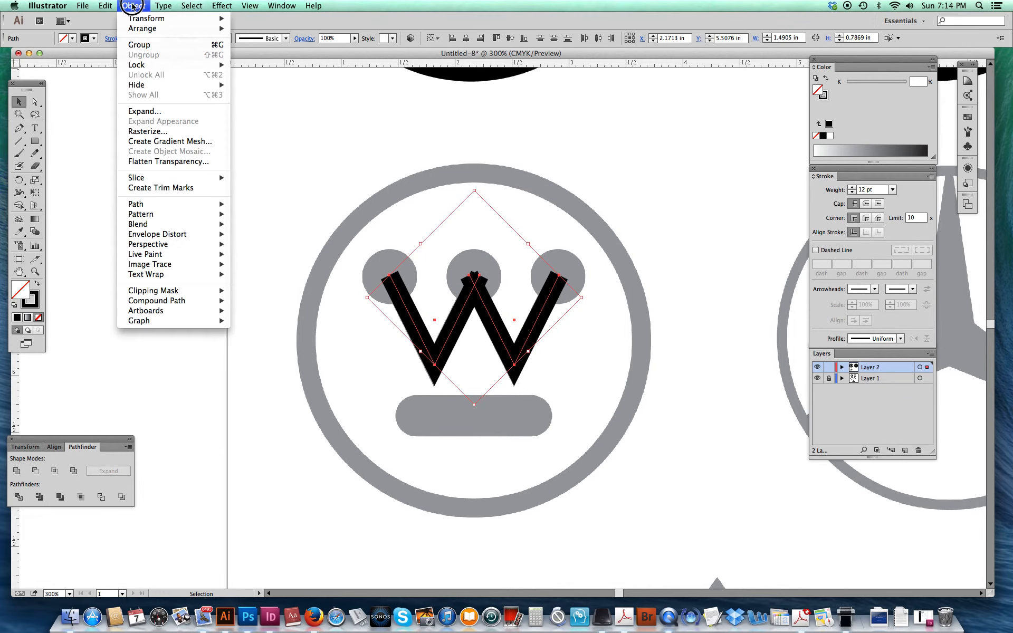
{"action": "left_click", "coordinate": [148, 47]}
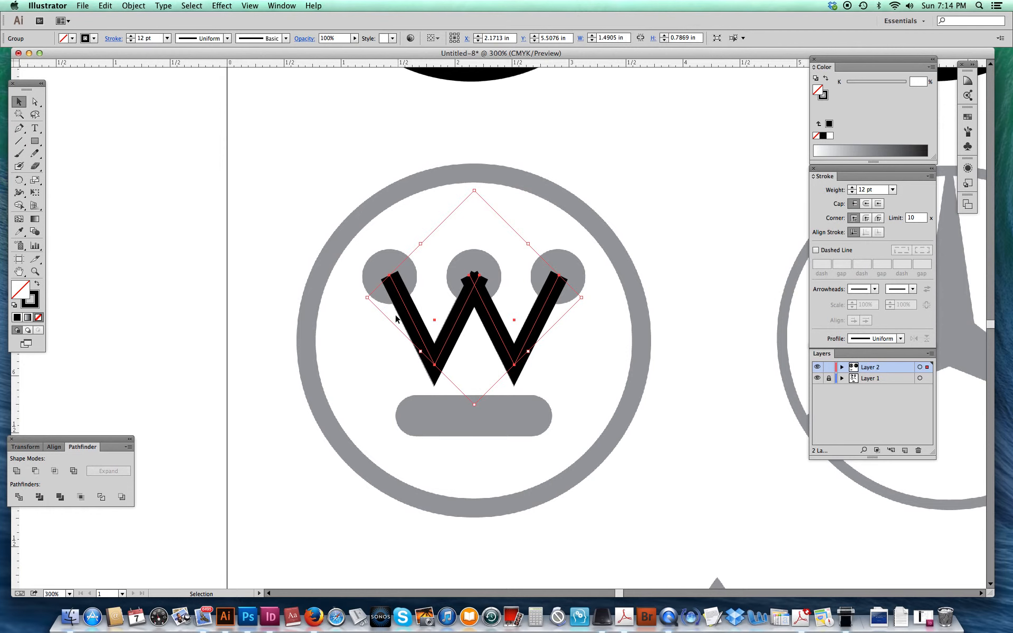
{"action": "left_click", "coordinate": [369, 333]}
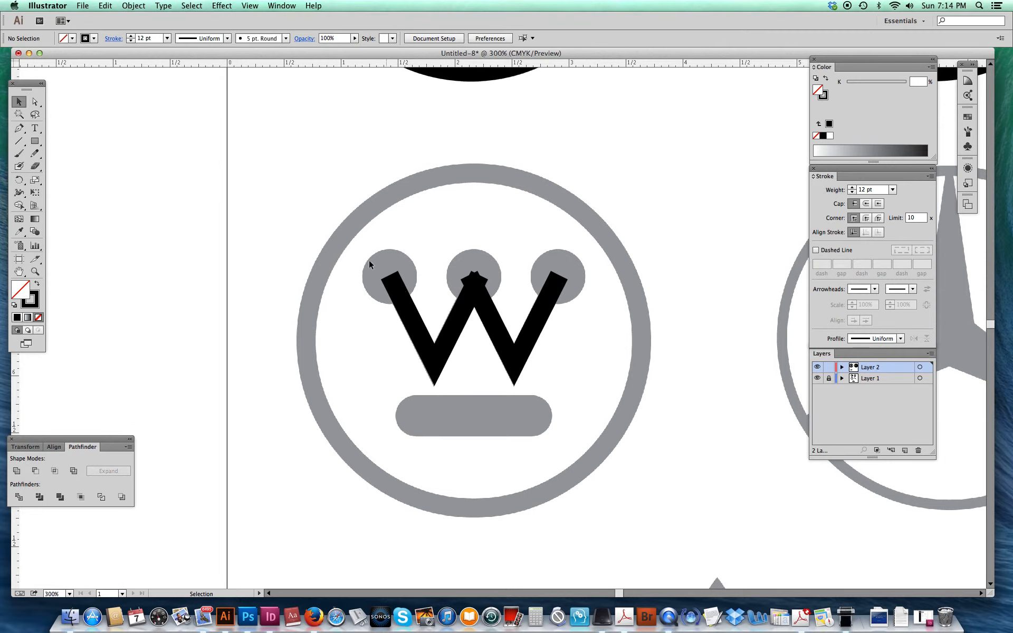
- Draw a circle about 0.48 in across over the template's left dot, with a black fill and no stroke
{"action": "left_click_drag", "start_coordinate": [35, 141], "coordinate": [73, 166]}
{"action": "left_click_drag", "start_coordinate": [388, 274], "coordinate": [412, 299]}
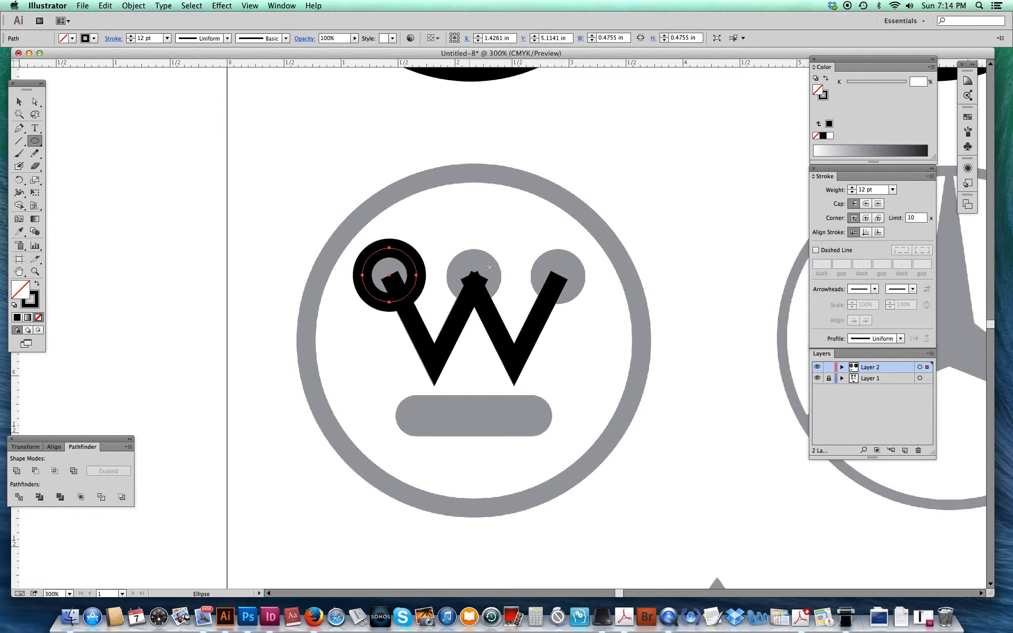
{"action": "left_click", "coordinate": [829, 123]}
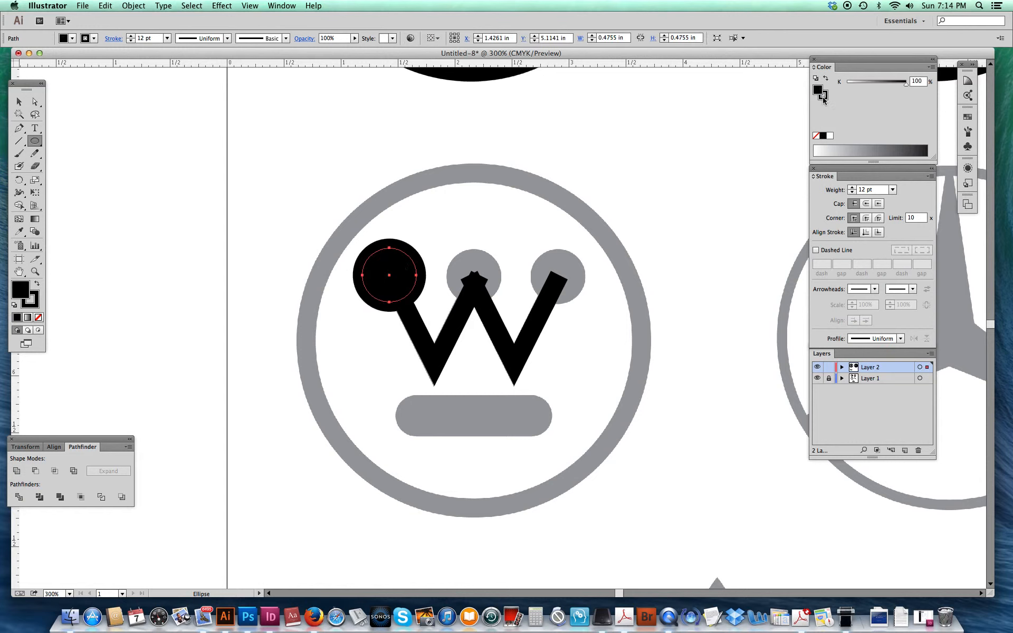
{"action": "left_click", "coordinate": [815, 135]}
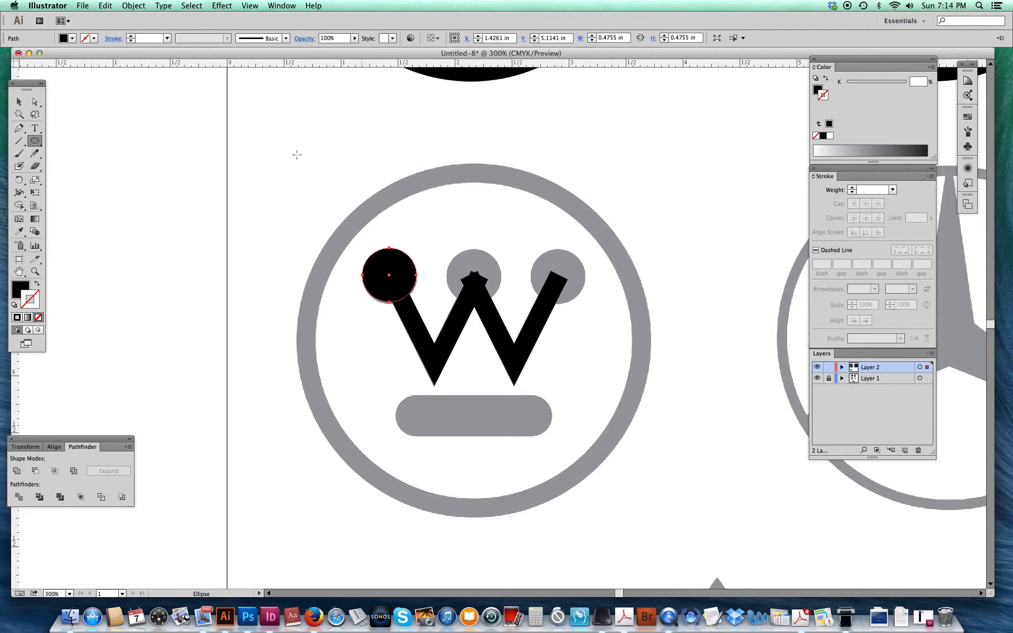
- Duplicate the black circle onto the template's middle dot and repeat the copy onto the right dot
{"action": "left_click", "coordinate": [19, 101]}
{"action": "left_click_drag", "start_coordinate": [413, 289], "coordinate": [500, 274]}
{"action": "left_click", "coordinate": [431, 283]}
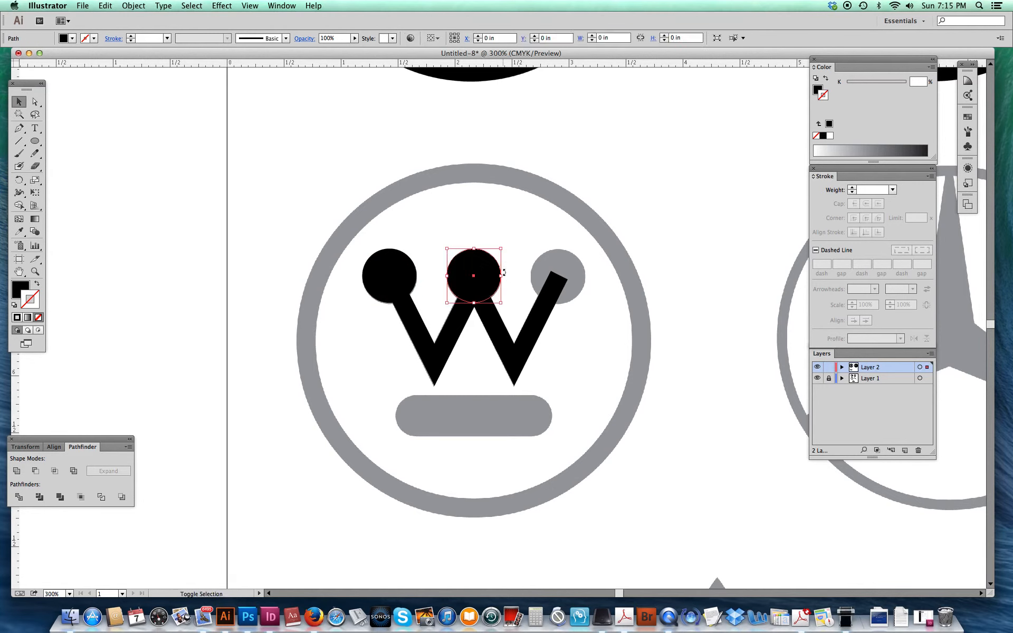
{"action": "key", "text": "a"}
{"action": "key", "text": "super+d"}
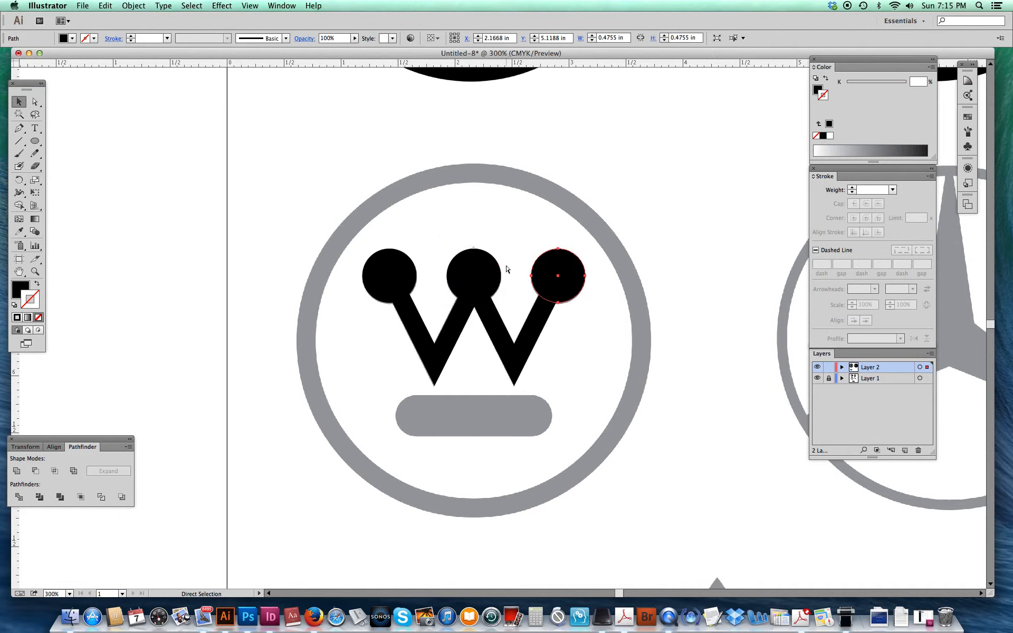
- Select all three black circles and group them
{"action": "left_click", "coordinate": [481, 256], "text": "shift"}
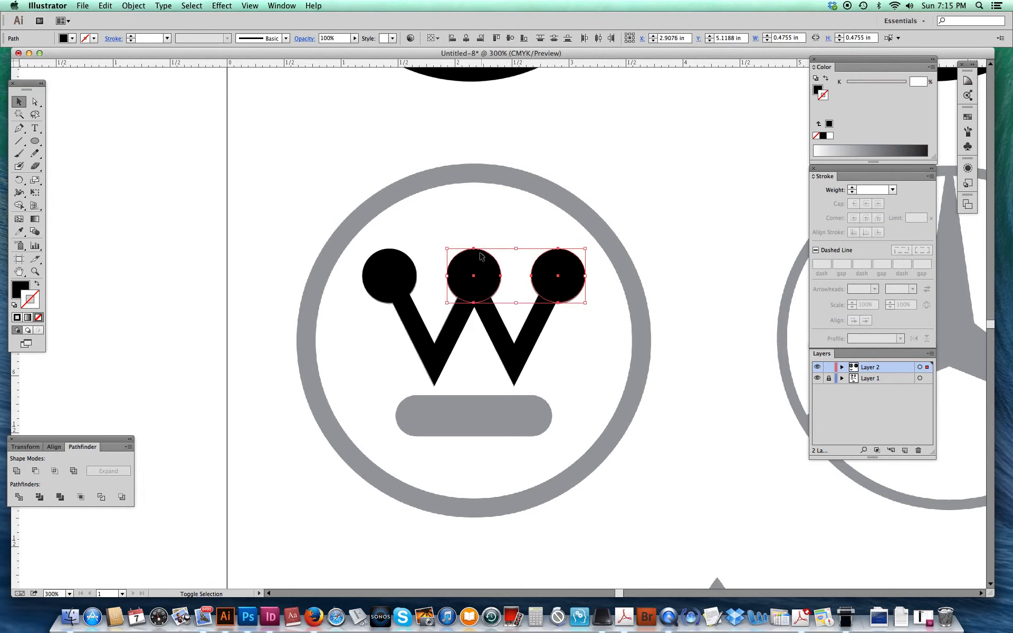
{"action": "left_click", "coordinate": [409, 261], "text": "shift"}
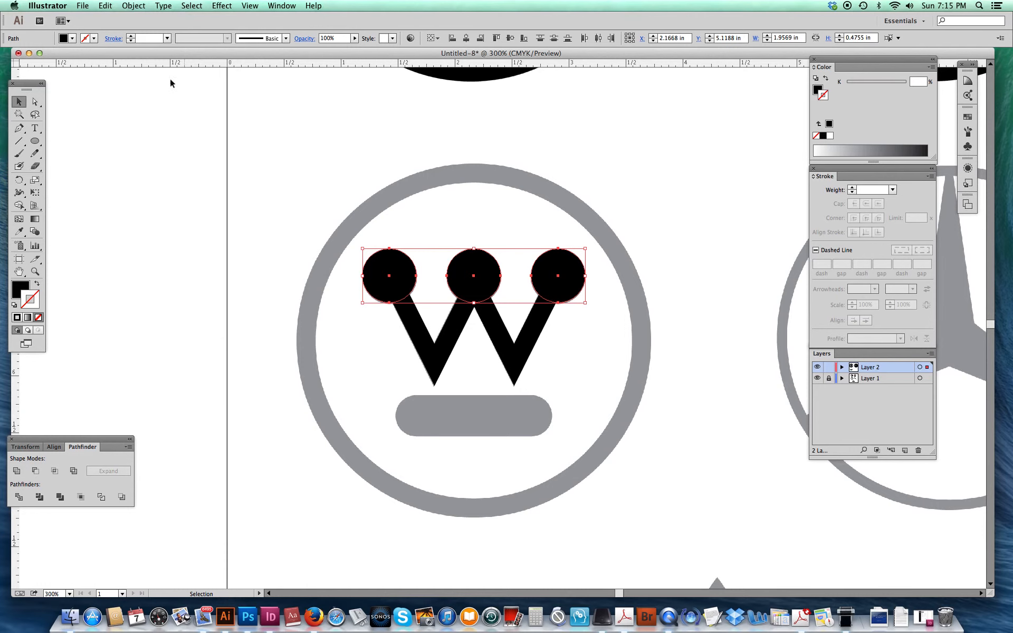
{"action": "left_click", "coordinate": [132, 6]}
{"action": "left_click", "coordinate": [139, 45]}
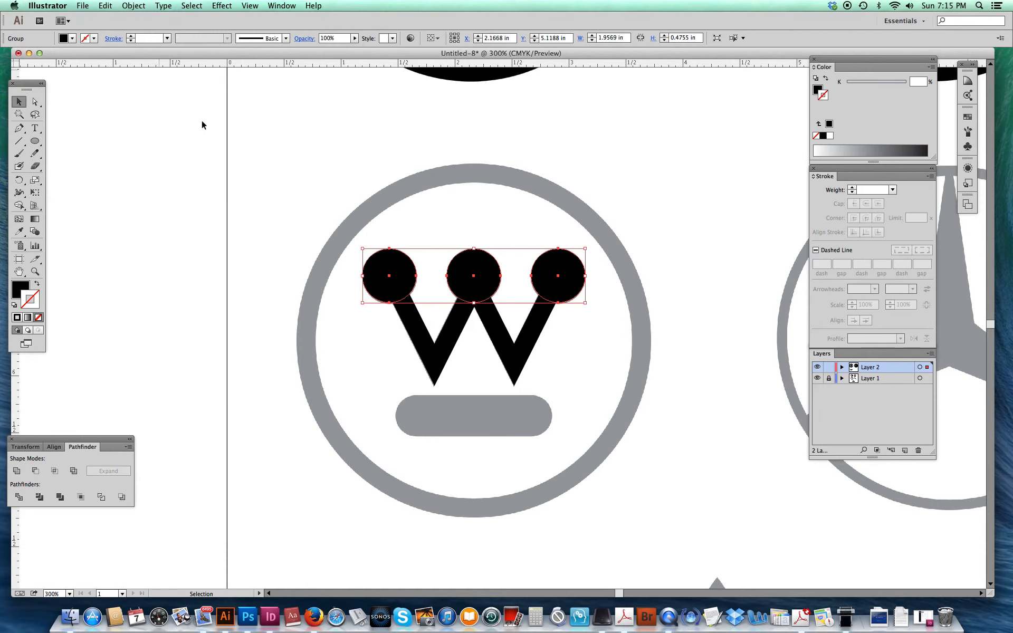
- Align the circle group and the W group by their horizontal centers
{"action": "left_click_drag", "start_coordinate": [550, 332], "coordinate": [515, 344]}
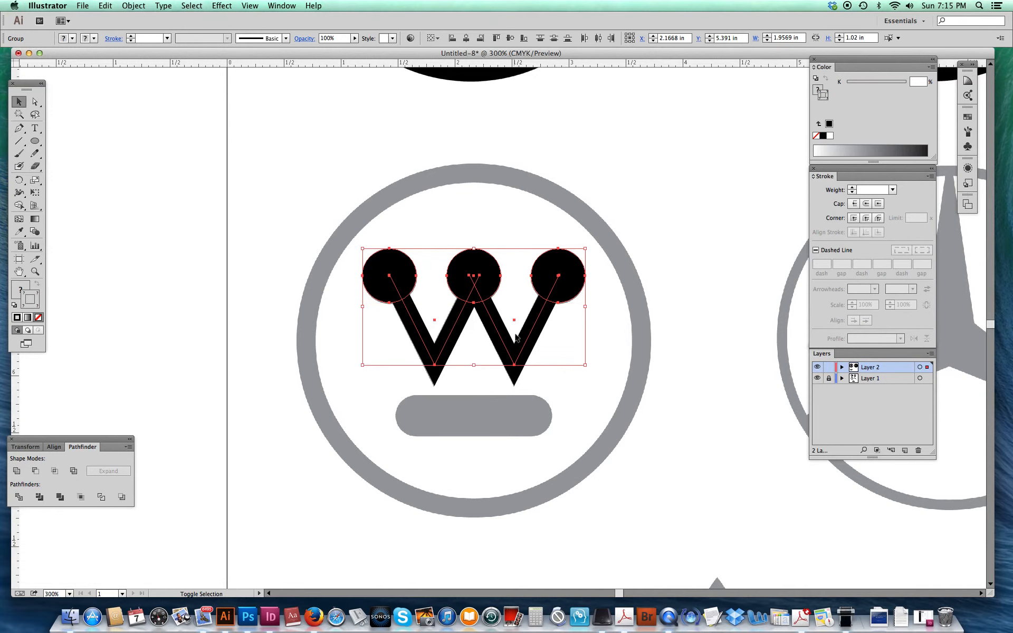
{"action": "left_click", "coordinate": [53, 447]}
{"action": "left_click", "coordinate": [36, 472]}
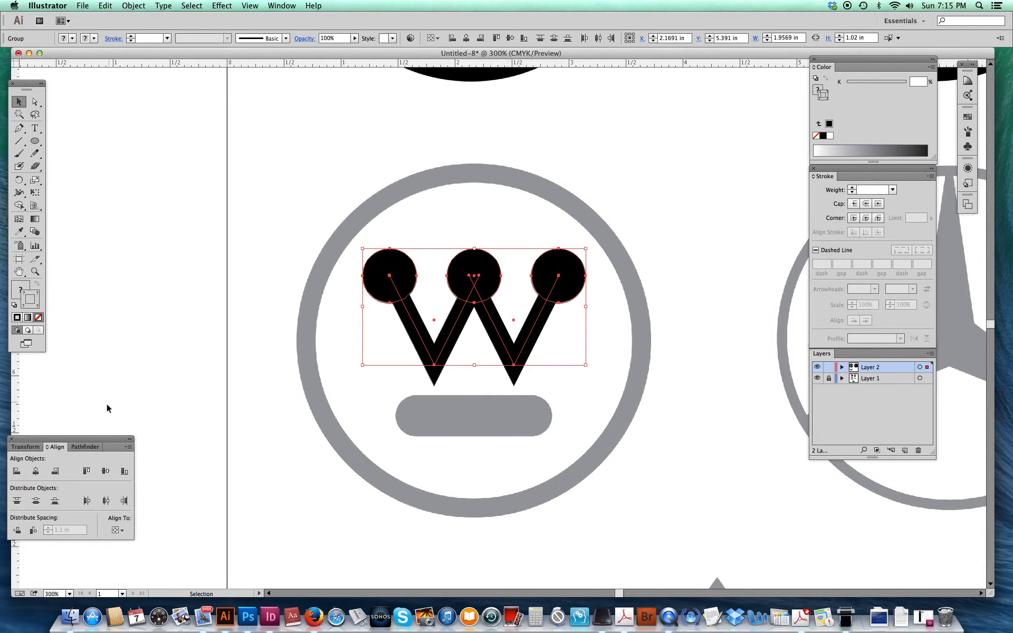
- Draw a horizontal line about 1.06 in long through the middle of the template's bar and give it a black stroke
{"action": "left_click", "coordinate": [19, 140]}
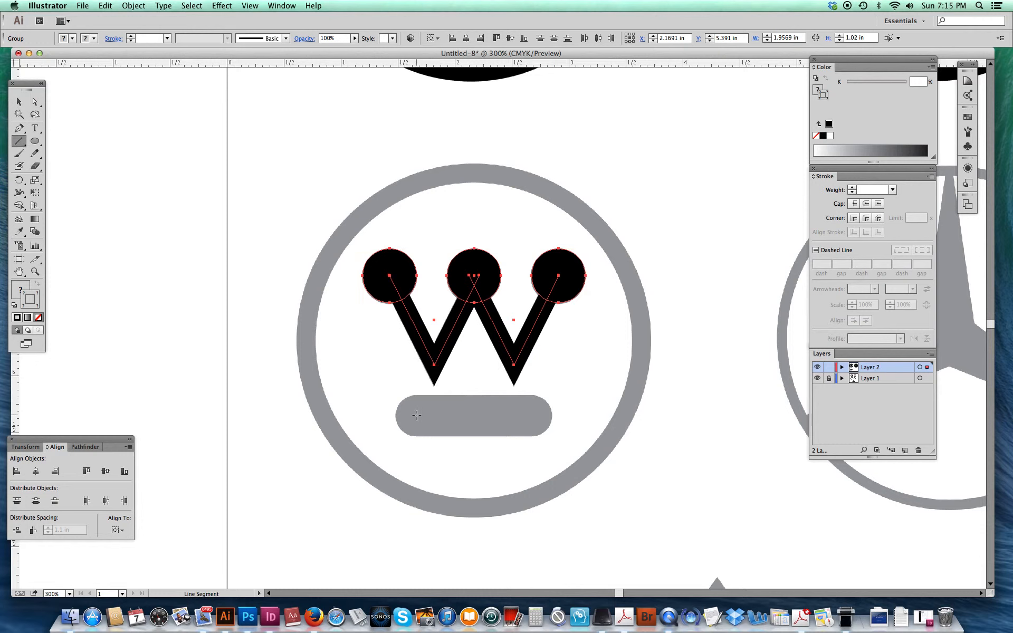
{"action": "left_click_drag", "start_coordinate": [415, 415], "coordinate": [536, 422]}
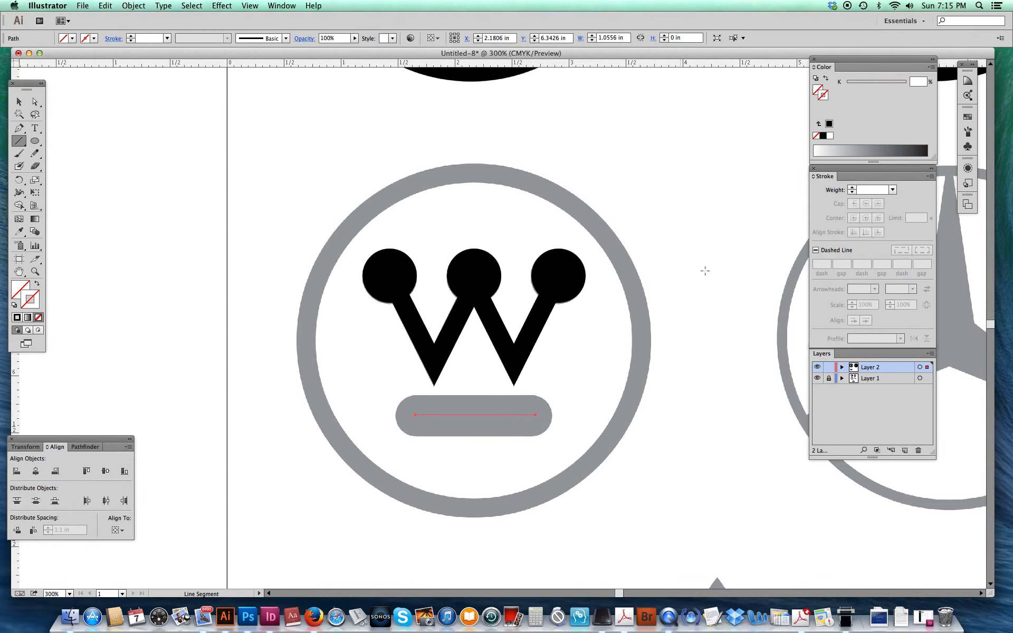
{"action": "double_click", "coordinate": [824, 96]}
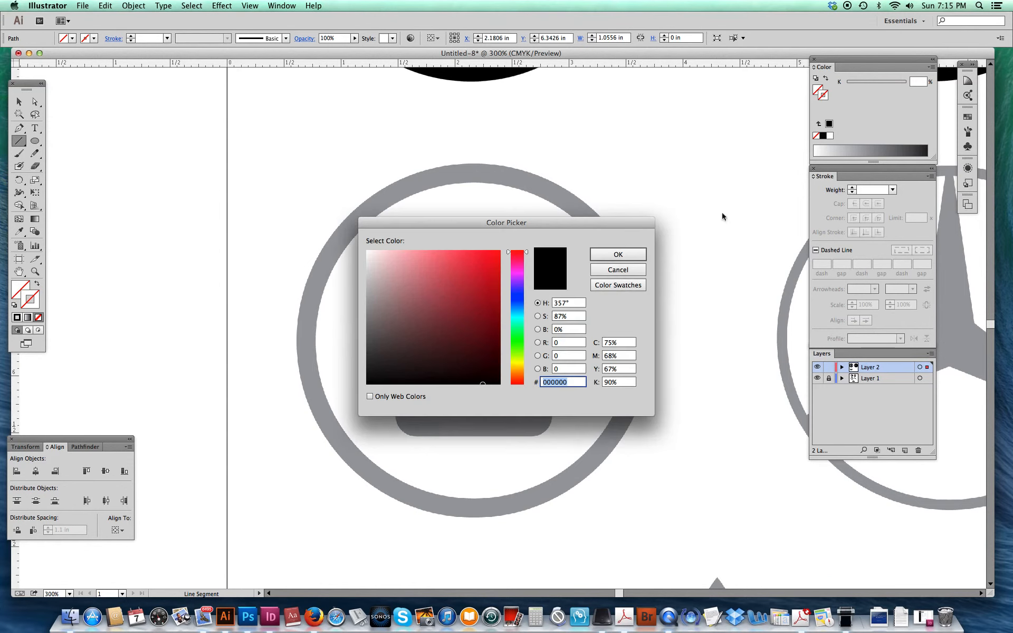
{"action": "left_click", "coordinate": [617, 270]}
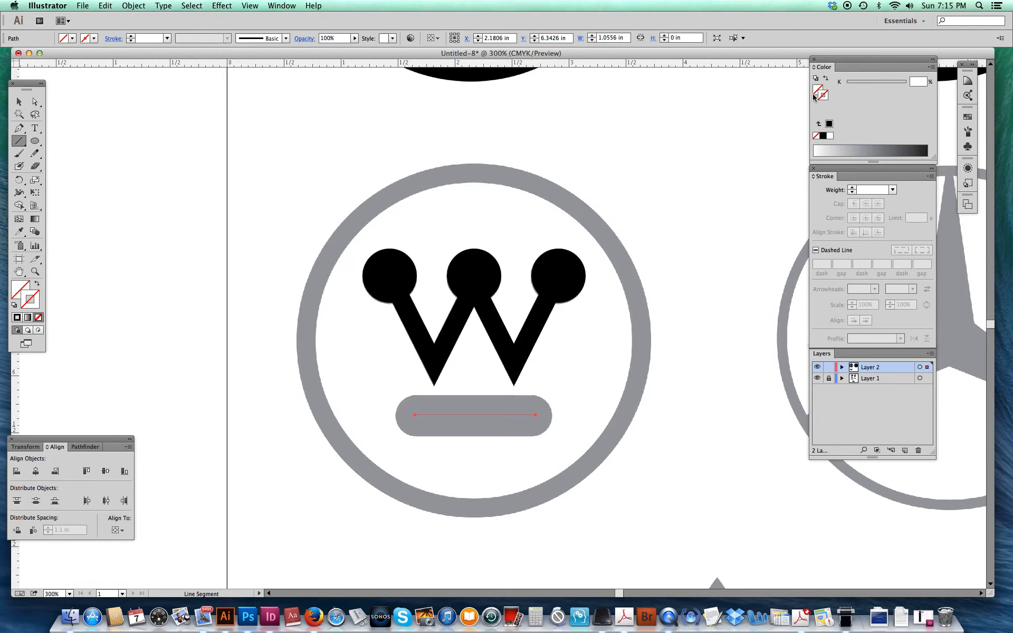
{"action": "left_click", "coordinate": [823, 136]}
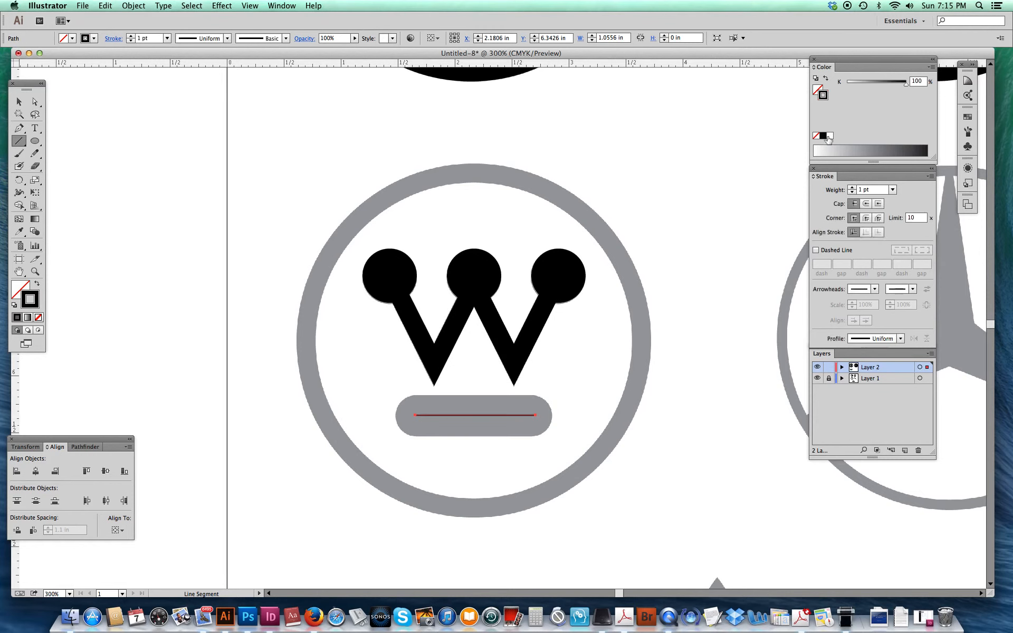
- Give the line a round cap and a stroke weight of 25 pt
{"action": "left_click", "coordinate": [865, 204]}
{"action": "left_click_drag", "start_coordinate": [892, 190], "coordinate": [916, 402]}
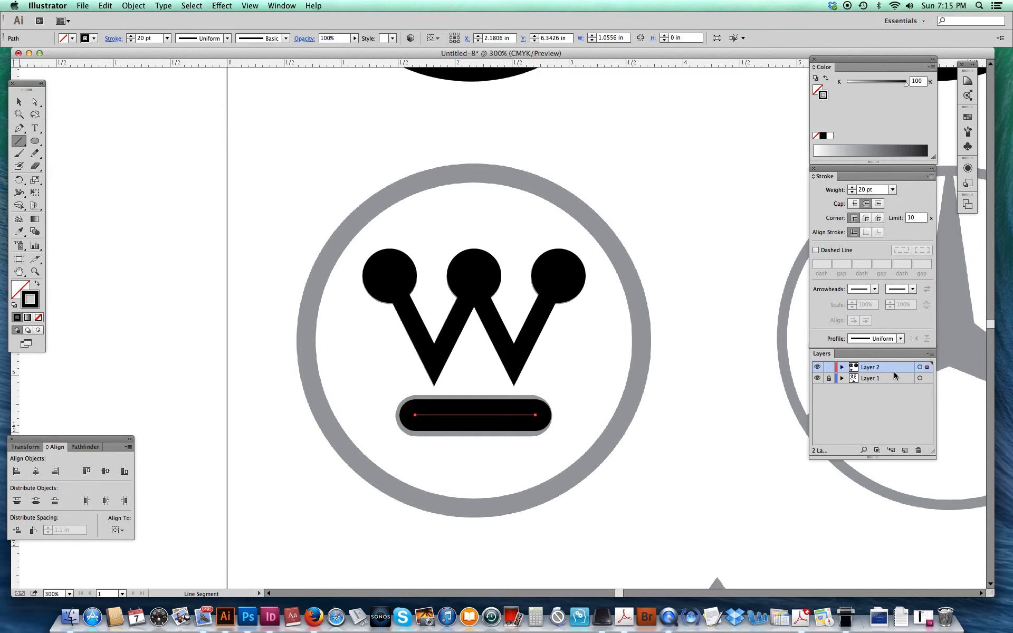
{"action": "left_click", "coordinate": [851, 188]}
{"action": "left_click", "coordinate": [851, 187]}
{"action": "left_click", "coordinate": [851, 187]}
{"action": "left_click", "coordinate": [852, 187]}
{"action": "left_click", "coordinate": [851, 188]}
- Nudge the thick line into place and shorten its right end to match the template's bar, leaving it deselected
{"action": "key", "text": "a"}
{"action": "left_click_drag", "start_coordinate": [476, 415], "coordinate": [475, 416]}
{"action": "left_click", "coordinate": [538, 417]}
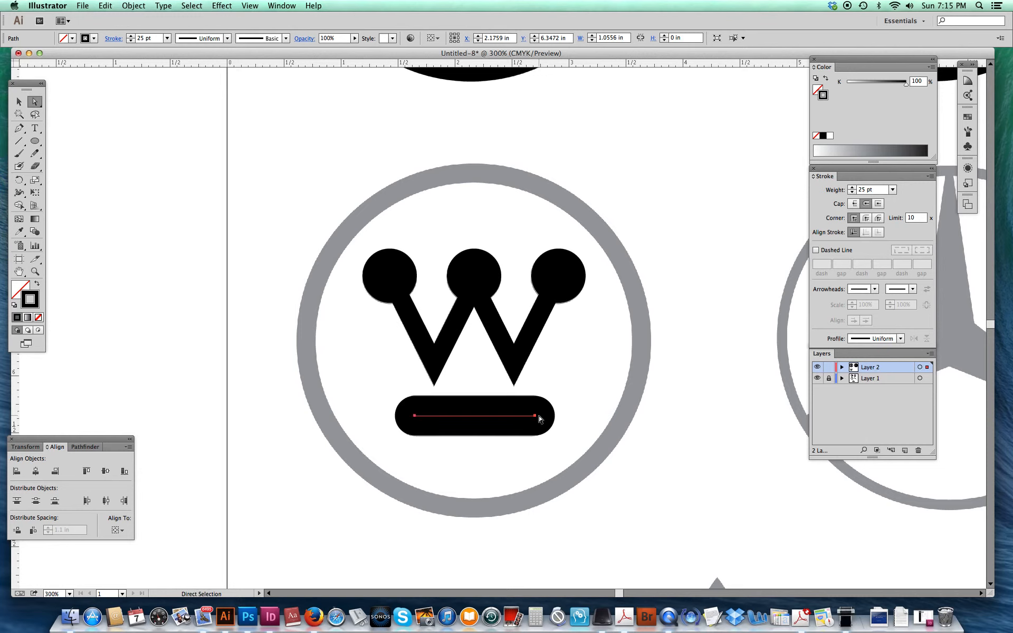
{"action": "mouse_move", "coordinate": [536, 415]}
{"action": "left_mouse_down"}
{"action": "mouse_move", "coordinate": [526, 416]}
{"action": "mouse_move", "coordinate": [534, 418]}
{"action": "left_mouse_up"}
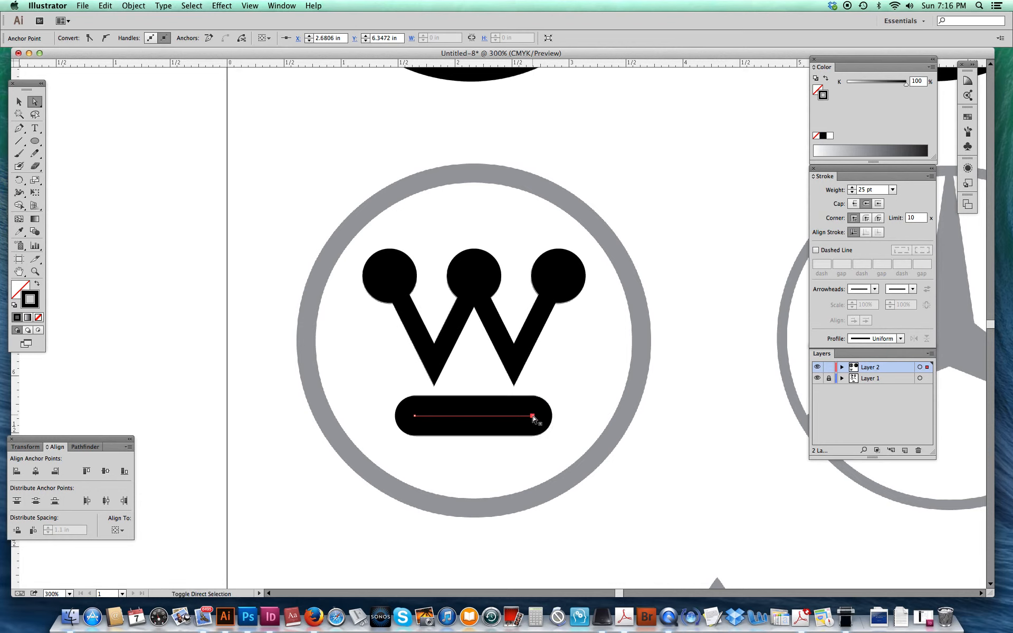
{"action": "left_click", "coordinate": [565, 403]}
{"action": "key", "text": "v"}
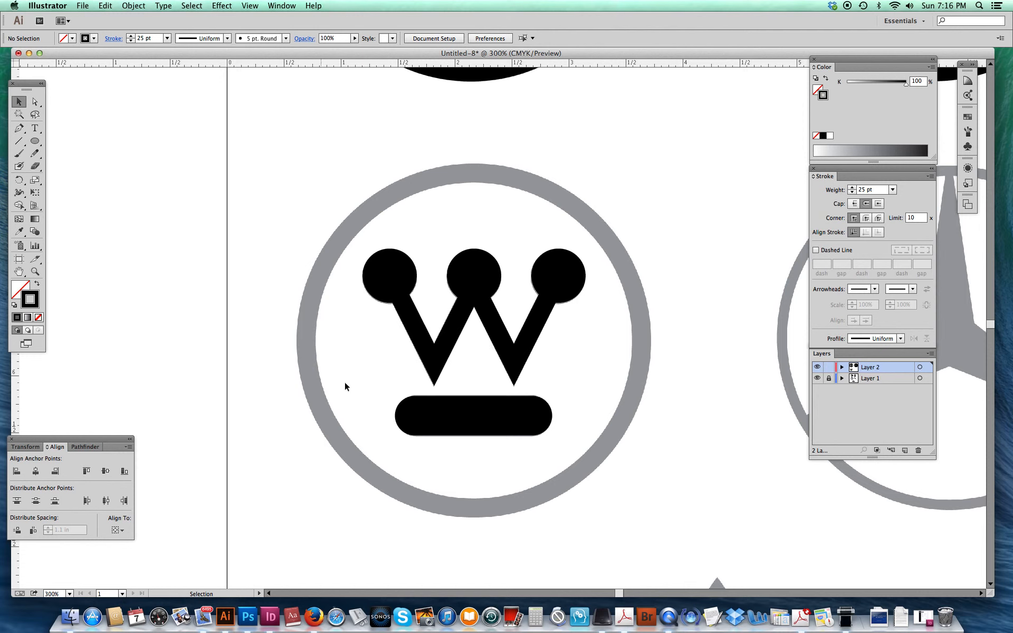
- Draw a circle about 2.99 in wide over the template's grey ring and set its stroke weight to 18 pt
{"action": "left_click", "coordinate": [35, 141]}
{"action": "left_click_drag", "start_coordinate": [473, 350], "coordinate": [643, 208]}
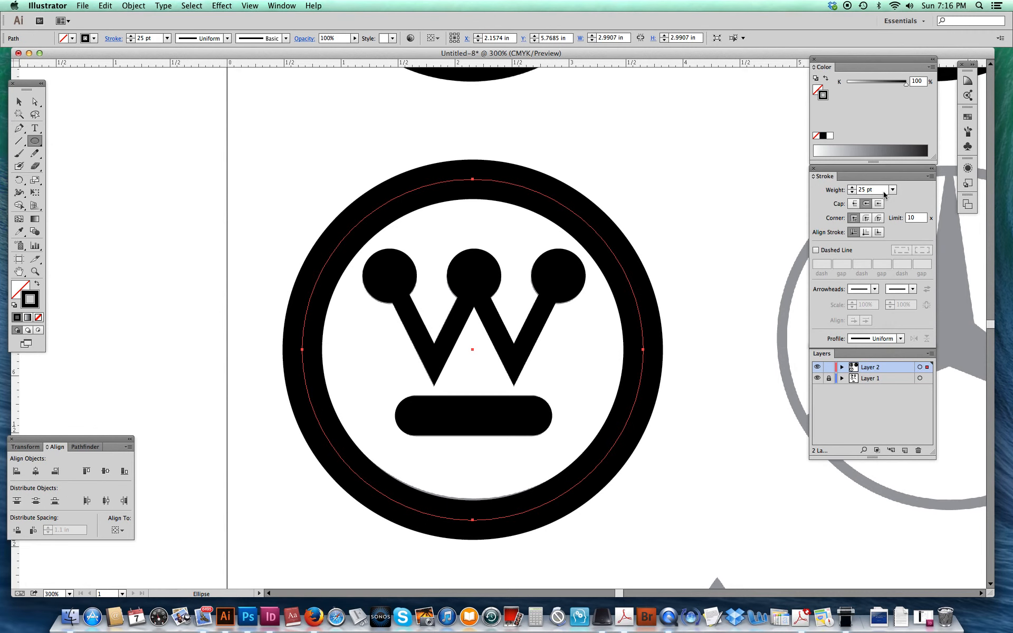
{"action": "mouse_move", "coordinate": [892, 189]}
{"action": "left_mouse_down"}
{"action": "mouse_move", "coordinate": [913, 245]}
{"action": "mouse_move", "coordinate": [913, 387]}
{"action": "left_mouse_up"}
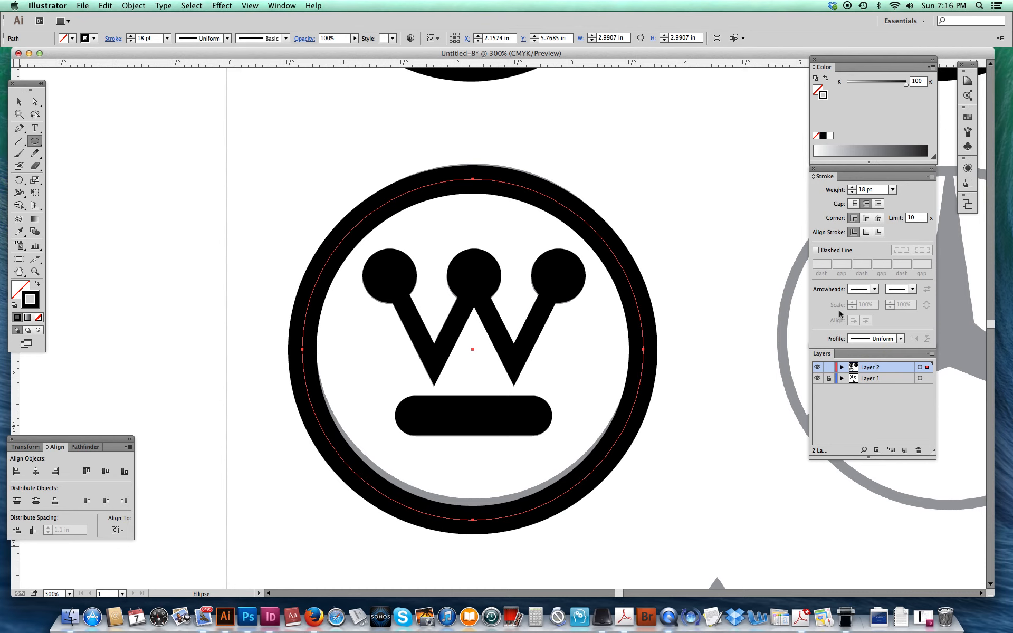
- Scale the circle down proportionally to about 2.92 in wide to fit the template's ring
{"action": "key", "text": "v"}
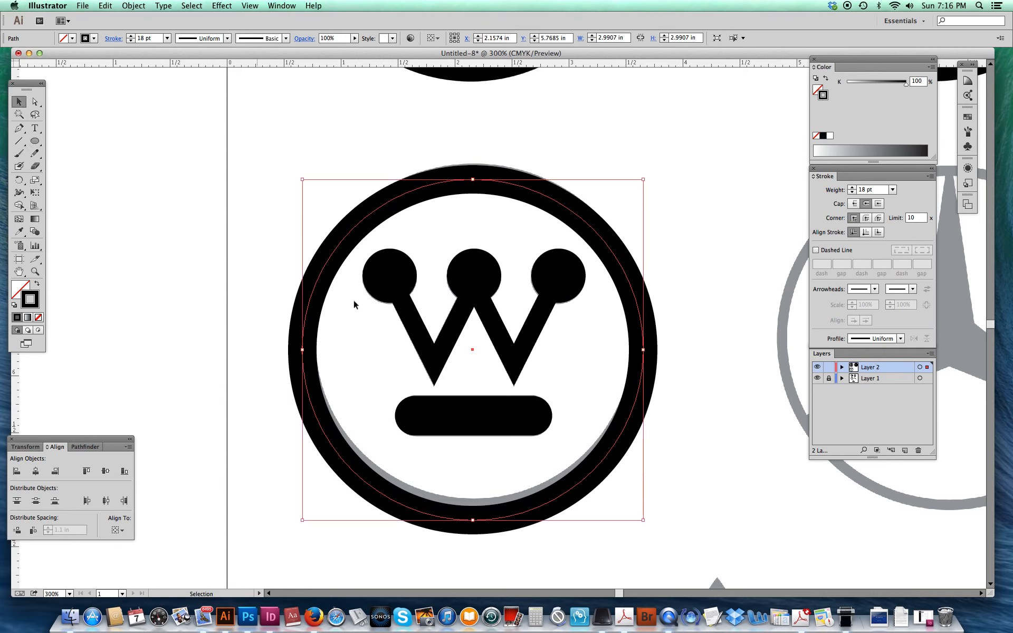
{"action": "left_click_drag", "start_coordinate": [644, 521], "coordinate": [639, 516]}
{"action": "left_click_drag", "start_coordinate": [304, 517], "coordinate": [305, 512]}
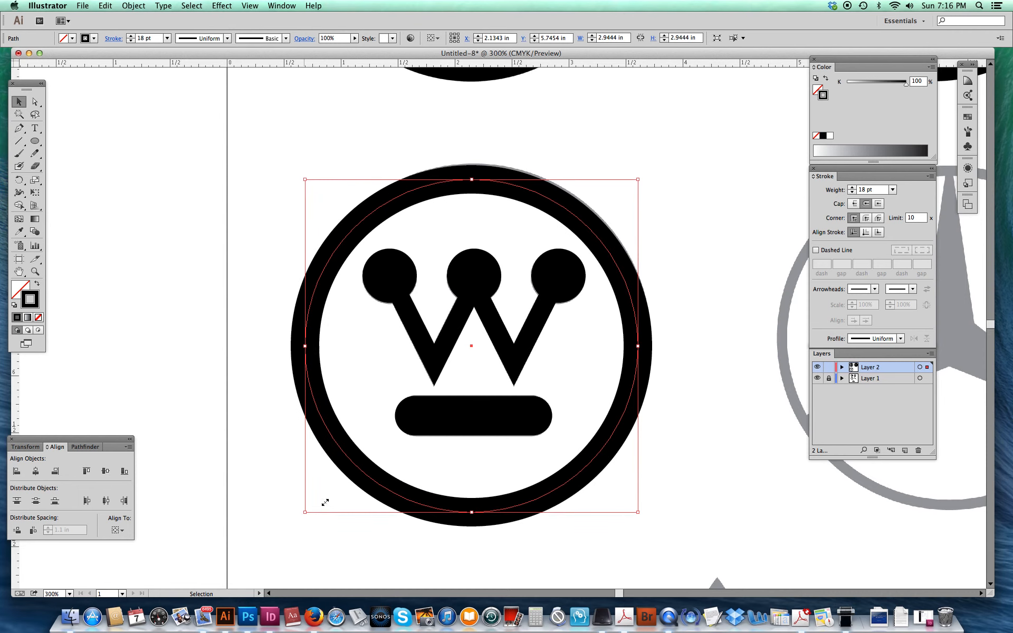
- Reduce the circle's stroke weight to 15 pt and shift it slightly up and to the right onto the template's ring
{"action": "left_click", "coordinate": [854, 192]}
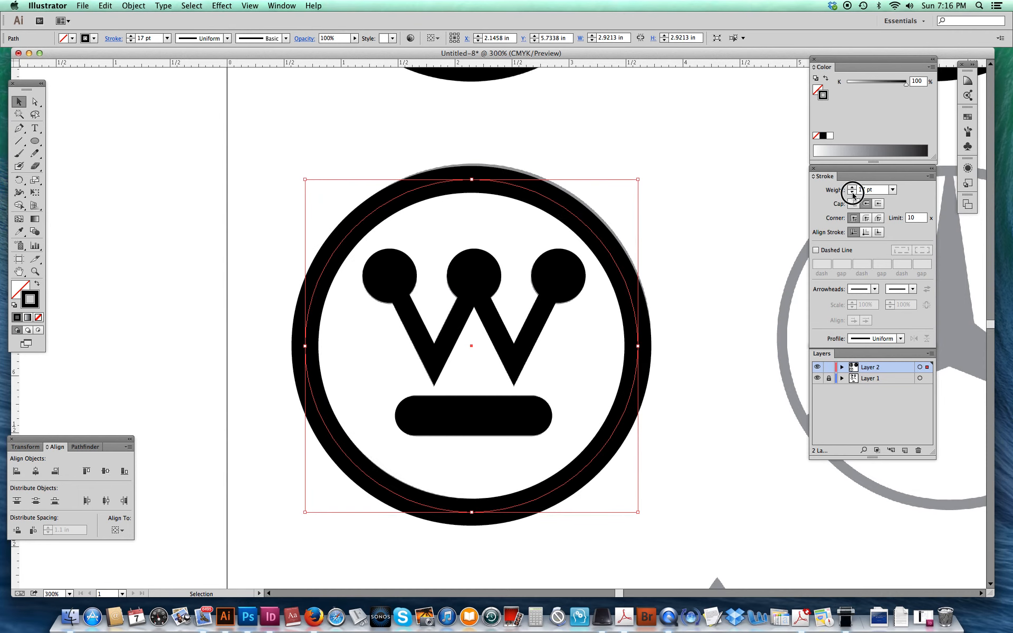
{"action": "left_click", "coordinate": [853, 193]}
{"action": "left_click", "coordinate": [853, 192]}
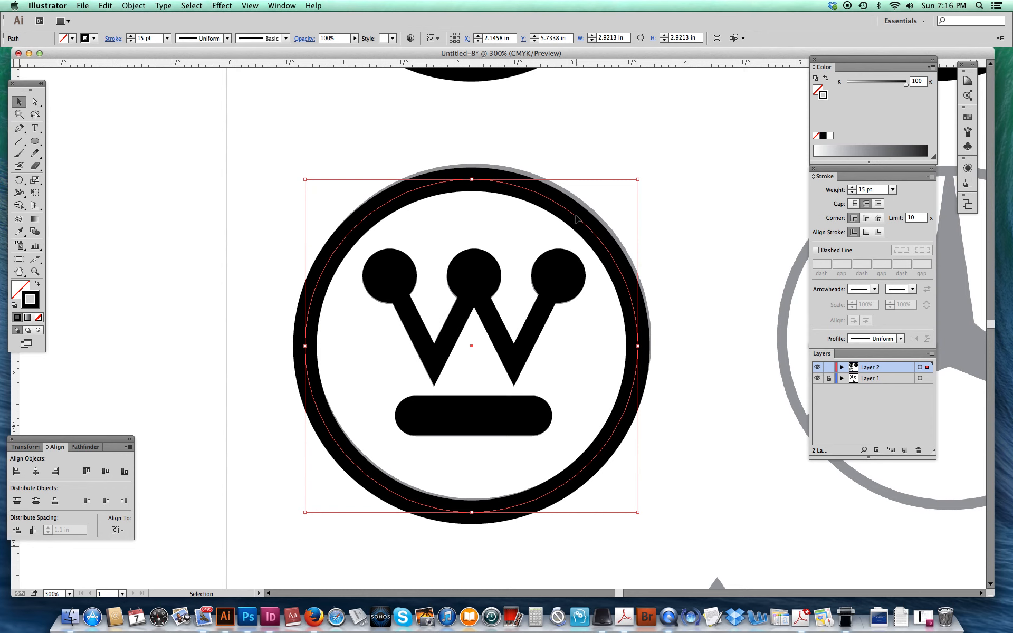
{"action": "left_click_drag", "start_coordinate": [577, 218], "coordinate": [582, 218]}
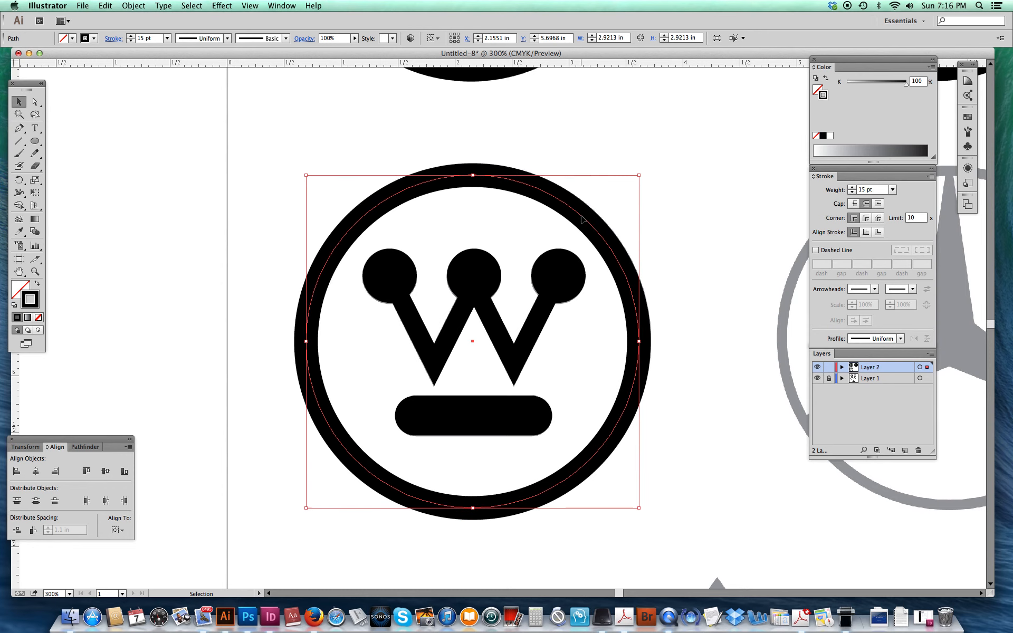
- Set the circle's stroke weight to 12 pt, enlarge it to about 2.94 in to match the template's ring, and deselect it
{"action": "left_click", "coordinate": [853, 193]}
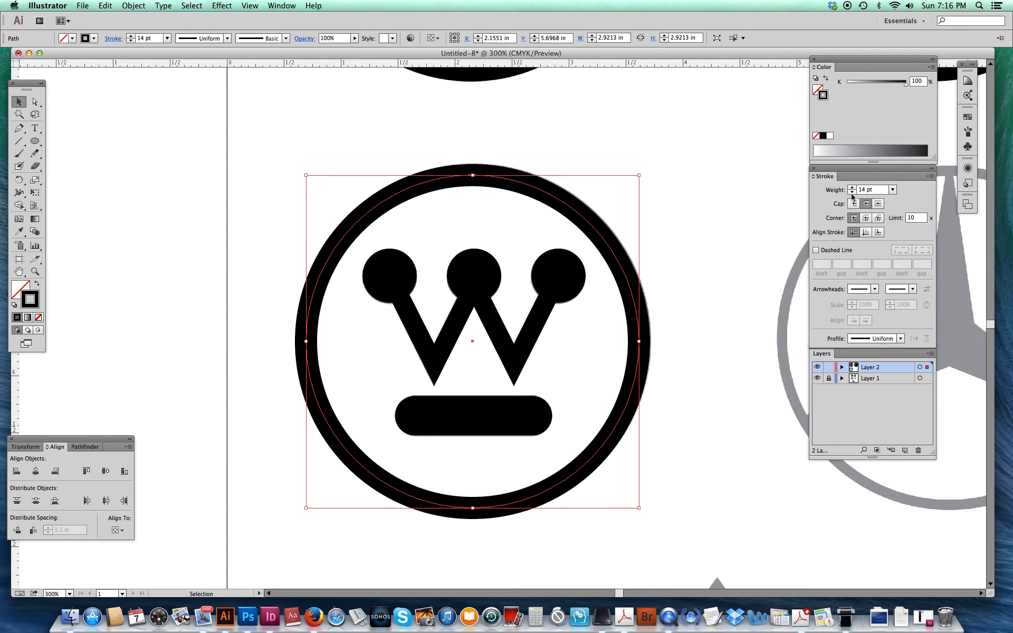
{"action": "left_click", "coordinate": [853, 193]}
{"action": "left_click", "coordinate": [853, 194]}
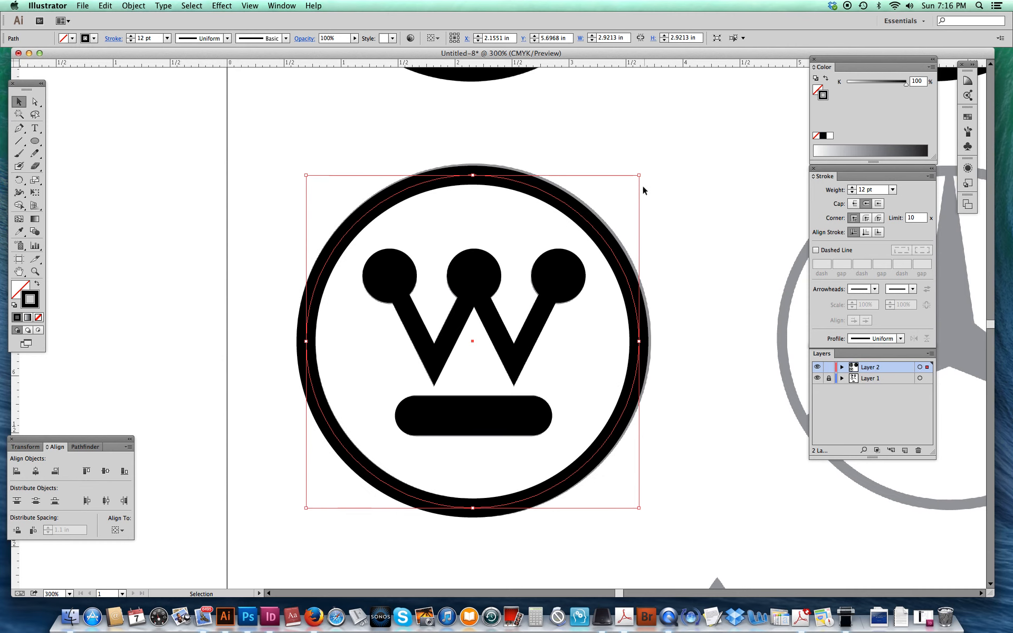
{"action": "left_click_drag", "start_coordinate": [639, 175], "coordinate": [640, 170]}
{"action": "left_click", "coordinate": [674, 196]}
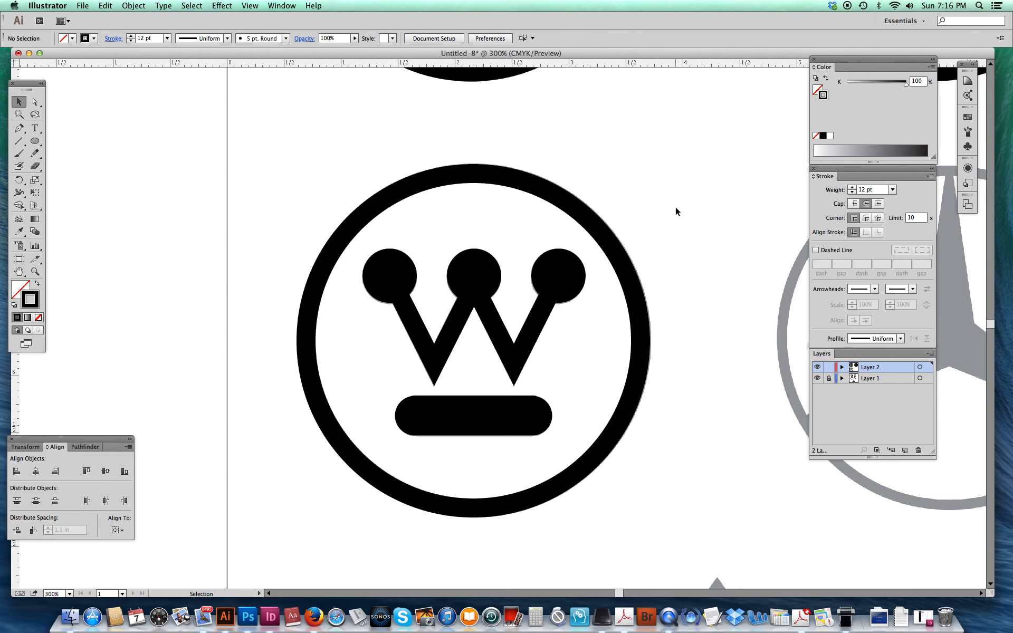
- Align the ring, dots, W and bar by their horizontal centers
{"action": "left_click_drag", "start_coordinate": [607, 181], "coordinate": [391, 452]}
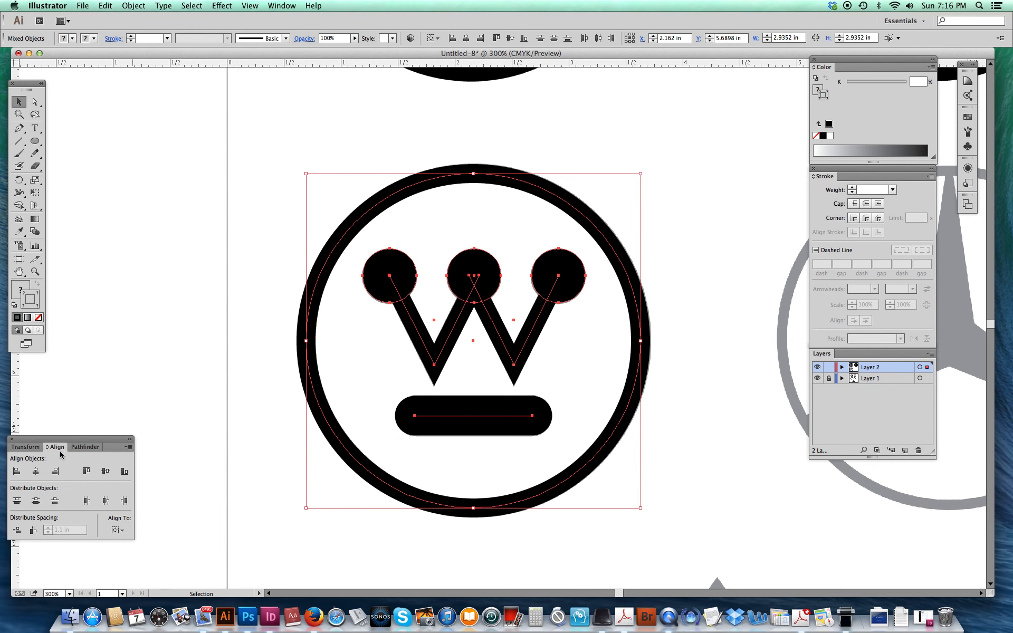
{"action": "left_click", "coordinate": [37, 471]}
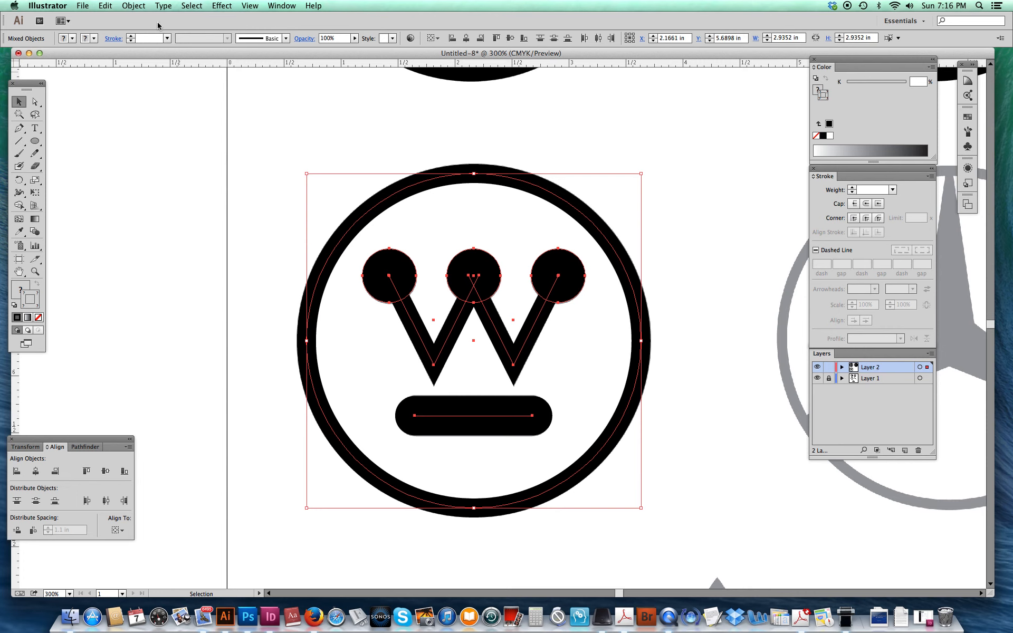
- Convert the strokes of all the selected logo parts to outlines and unite the shapes with Pathfinder
{"action": "left_click", "coordinate": [141, 8]}
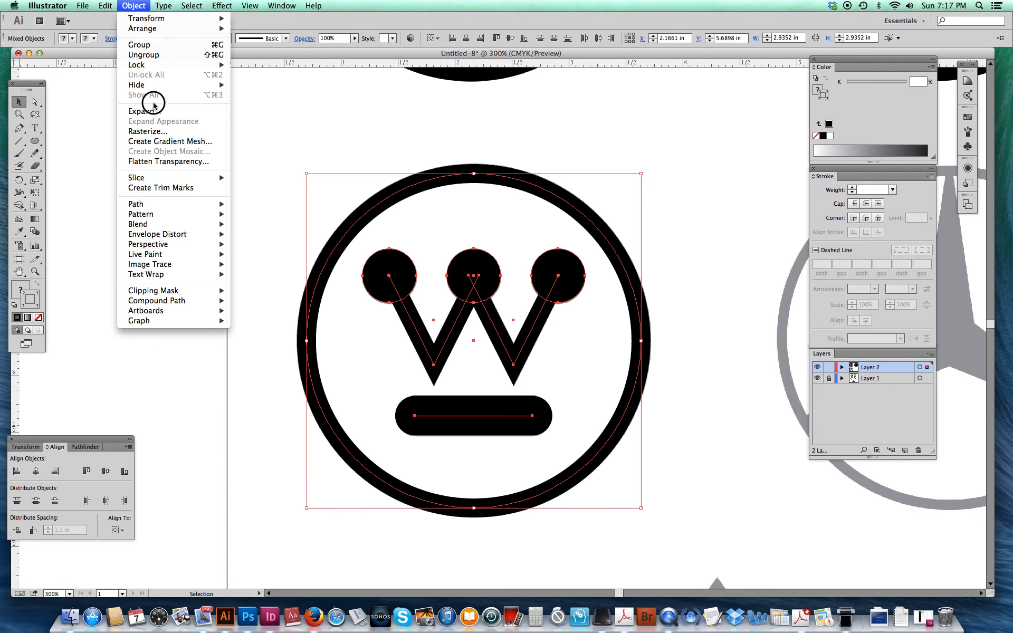
{"action": "mouse_move", "coordinate": [163, 204]}
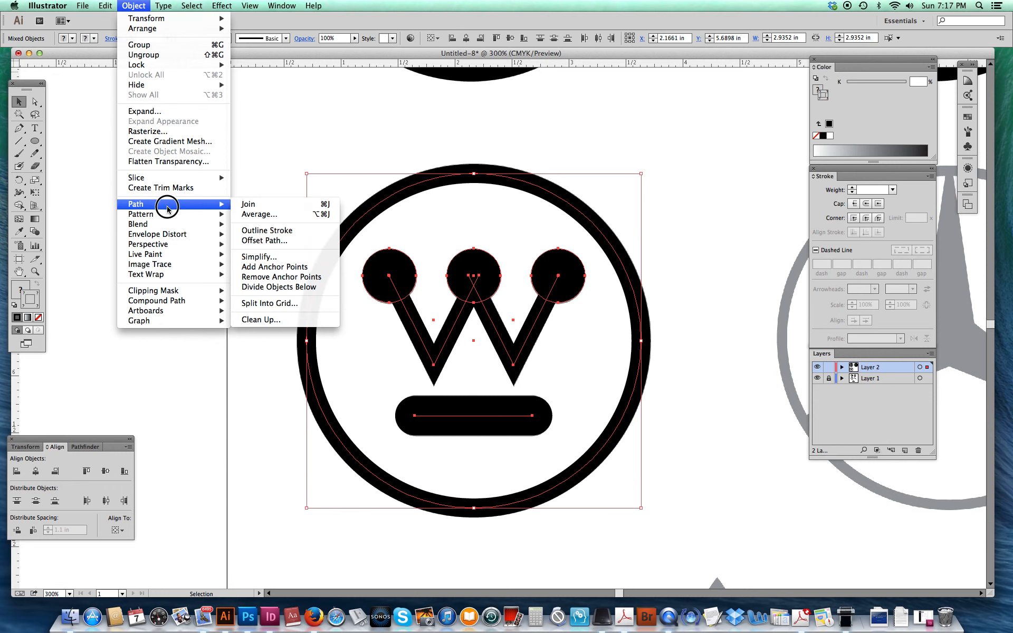
{"action": "left_click", "coordinate": [264, 230]}
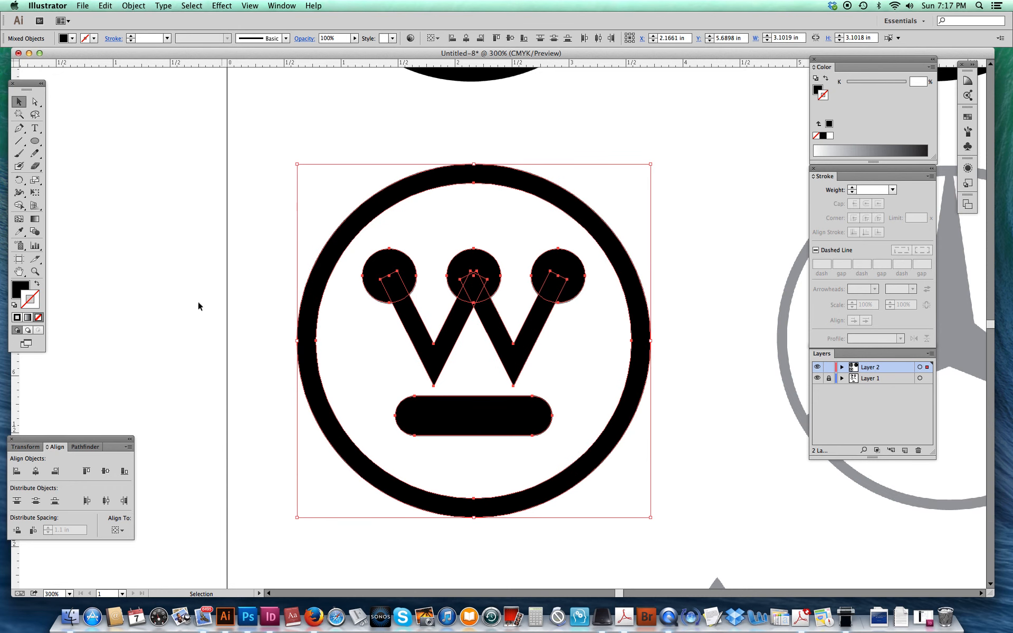
{"action": "left_click", "coordinate": [97, 447]}
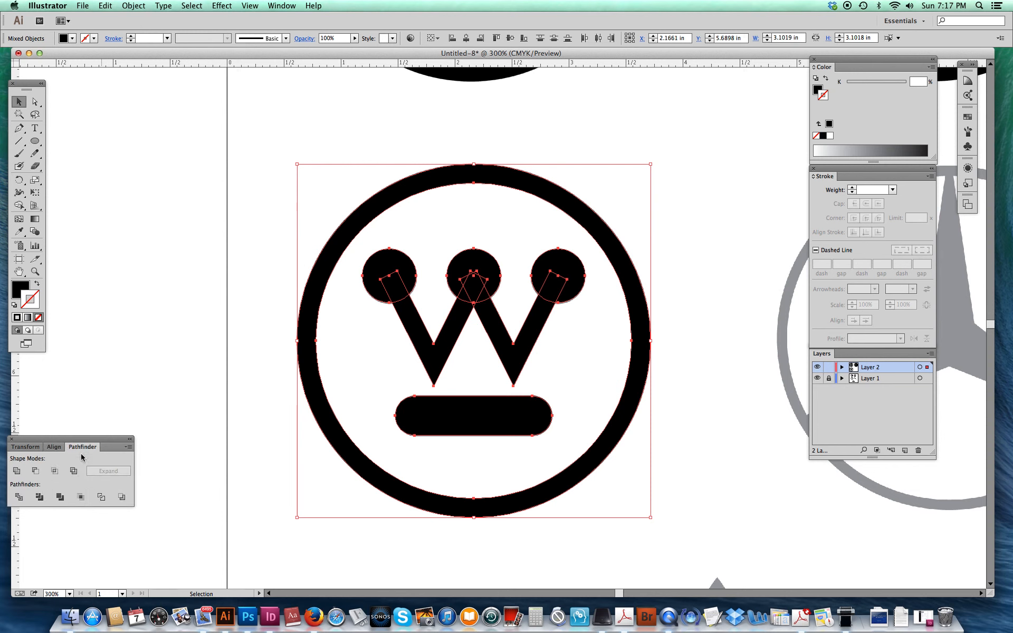
{"action": "left_click", "coordinate": [17, 470]}
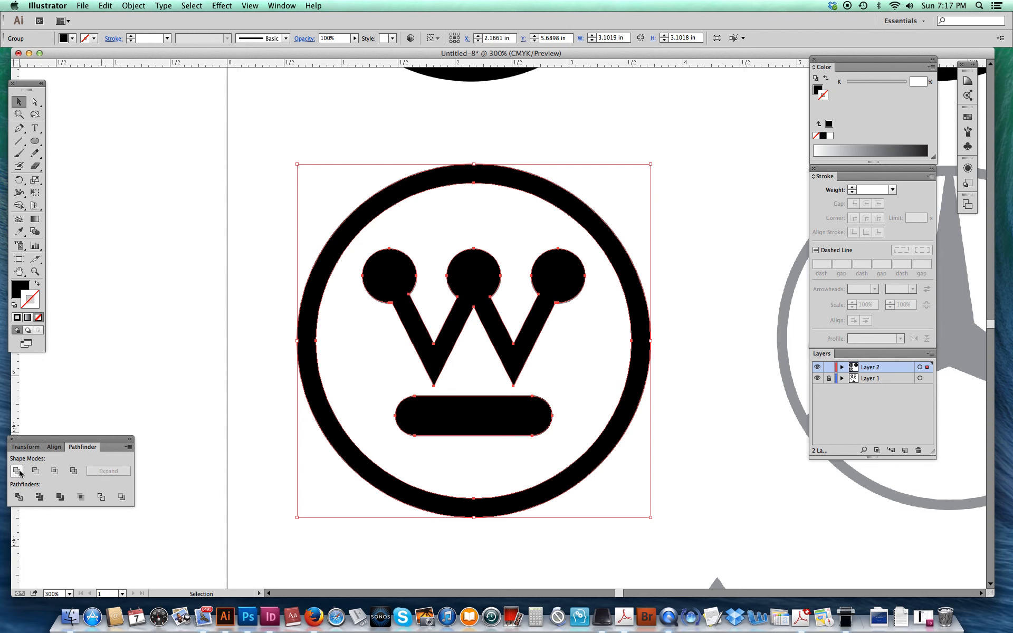